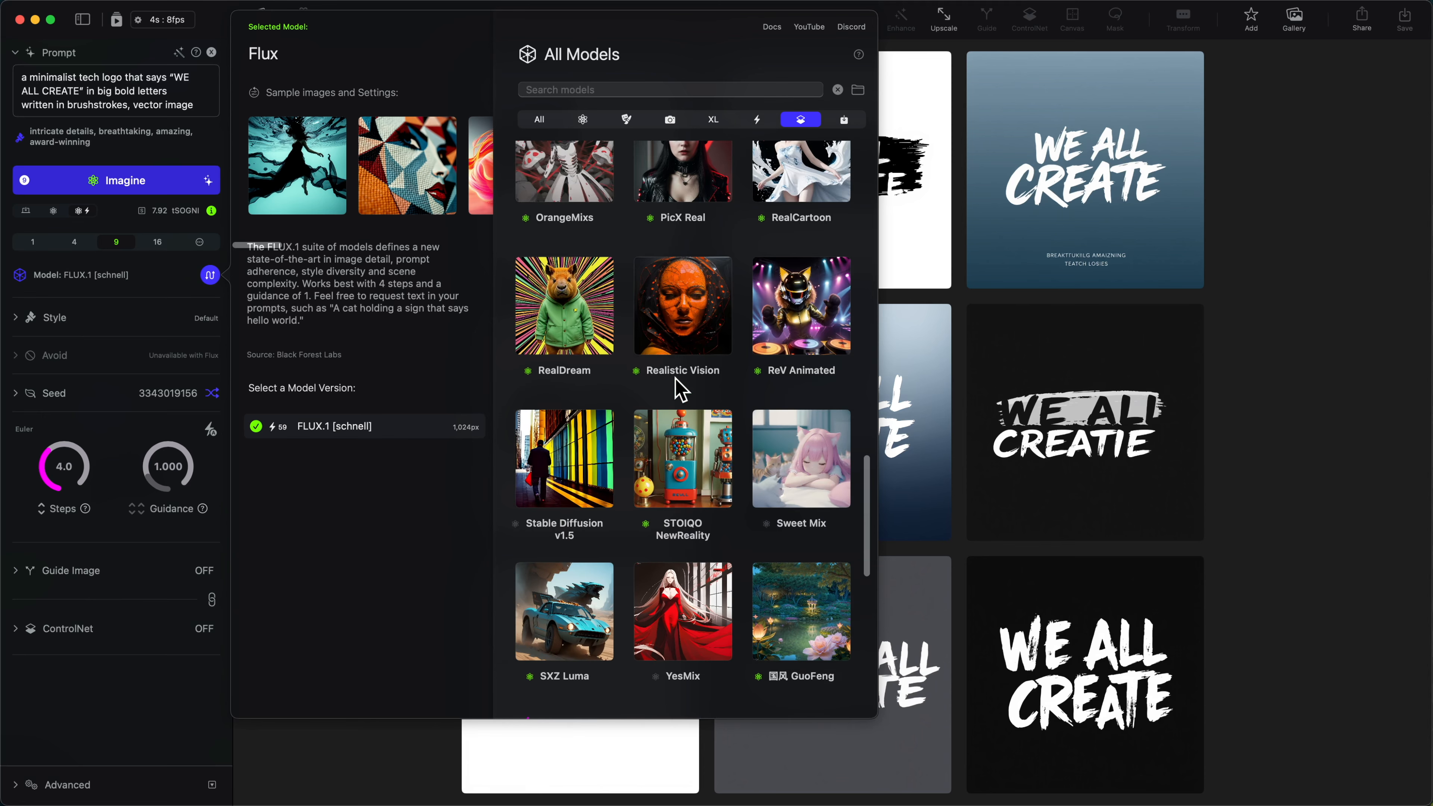
Step: Switch the model to RealDream v15 and set the guidance to 7.0
left_click(587, 320)
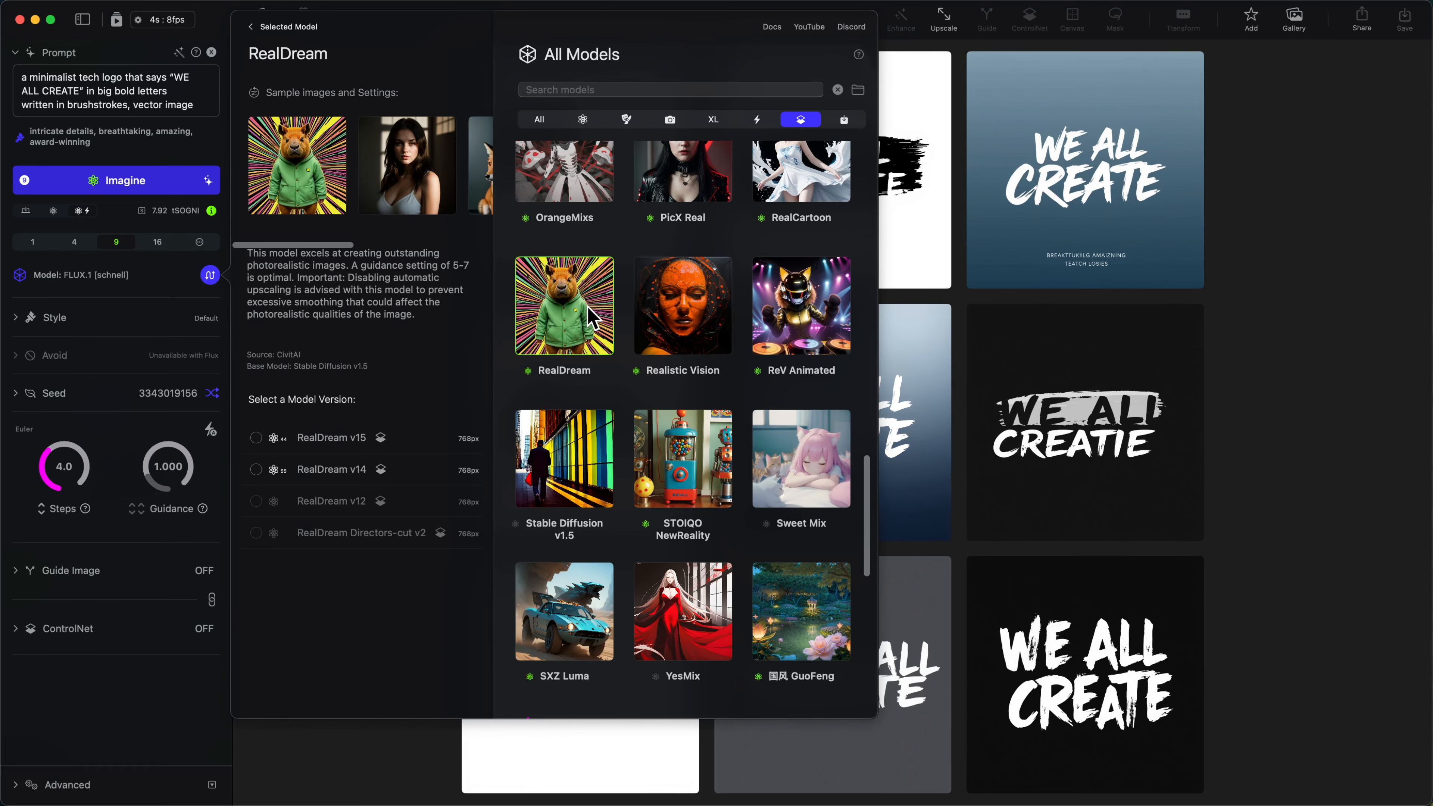
scroll(372, 121, "right", 5)
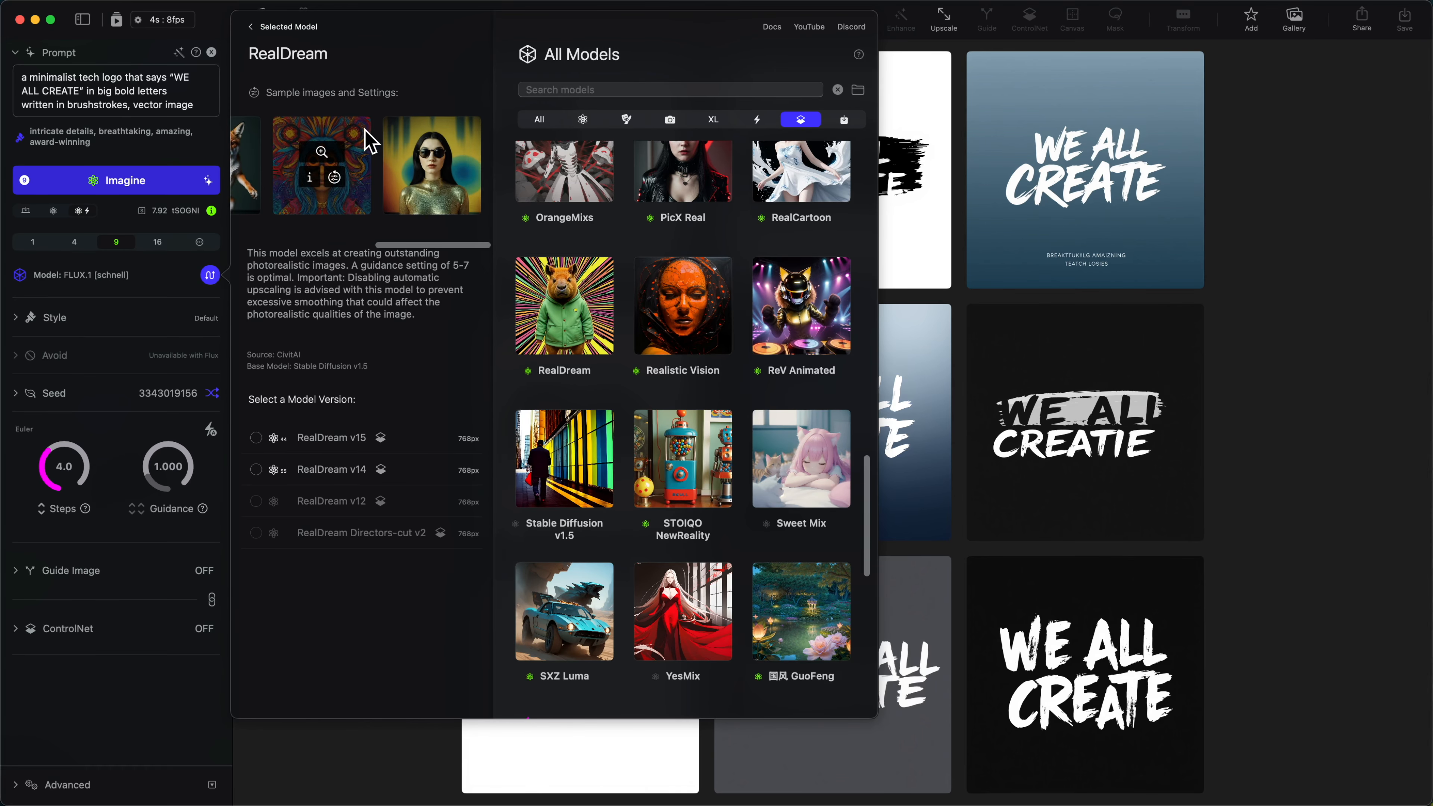
scroll(326, 164, "left", 5)
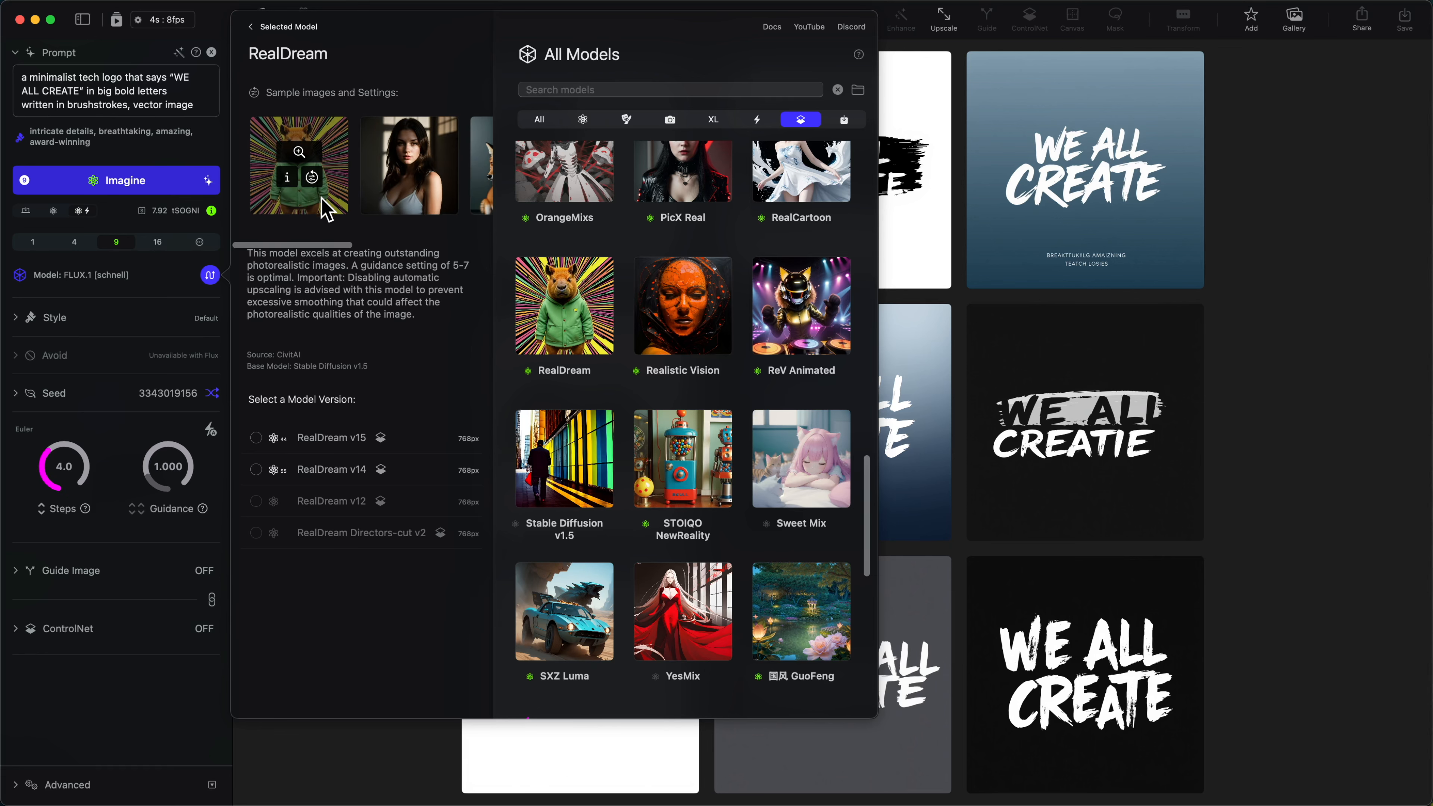
left_click(326, 443)
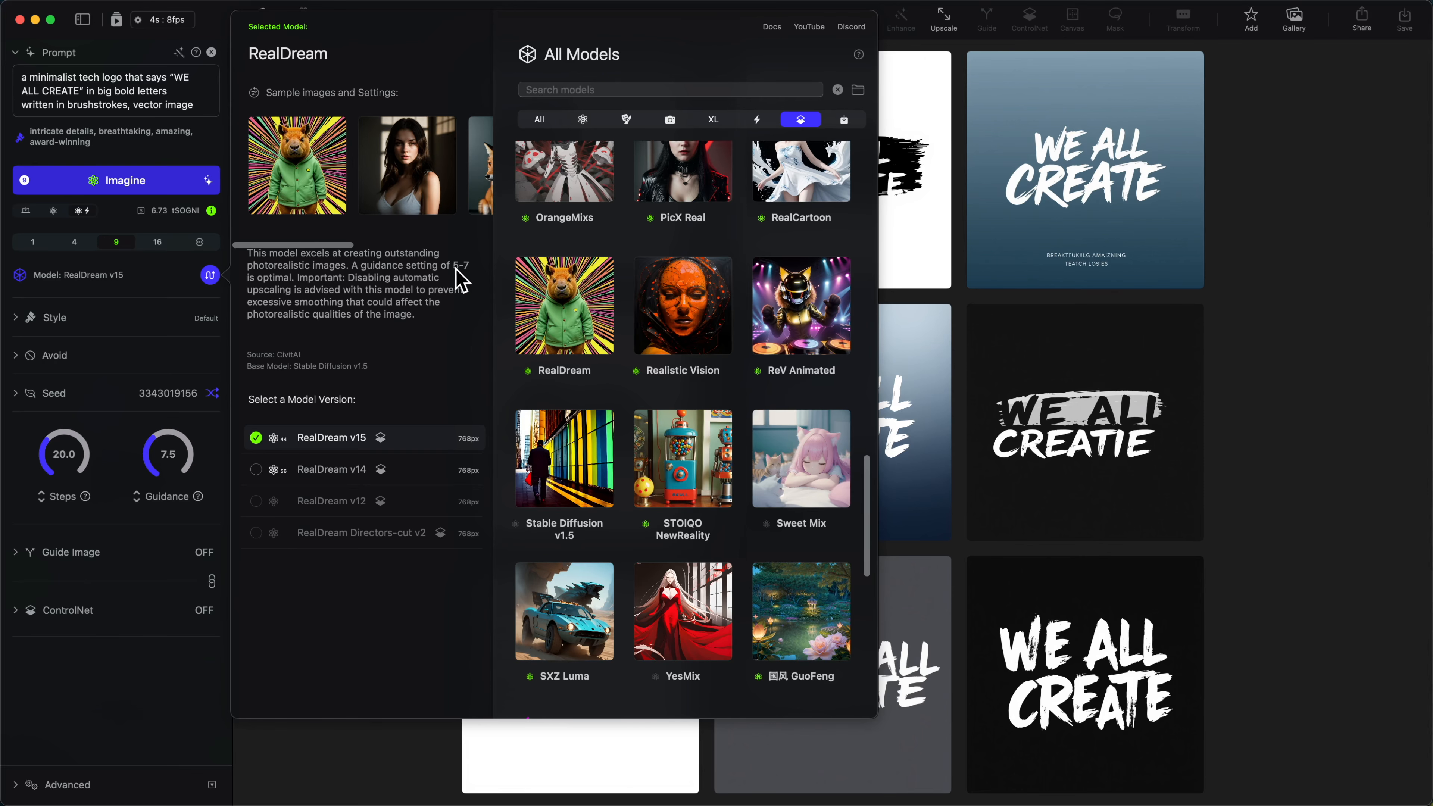
left_click(211, 276)
left_click_drag(161, 452, 140, 450)
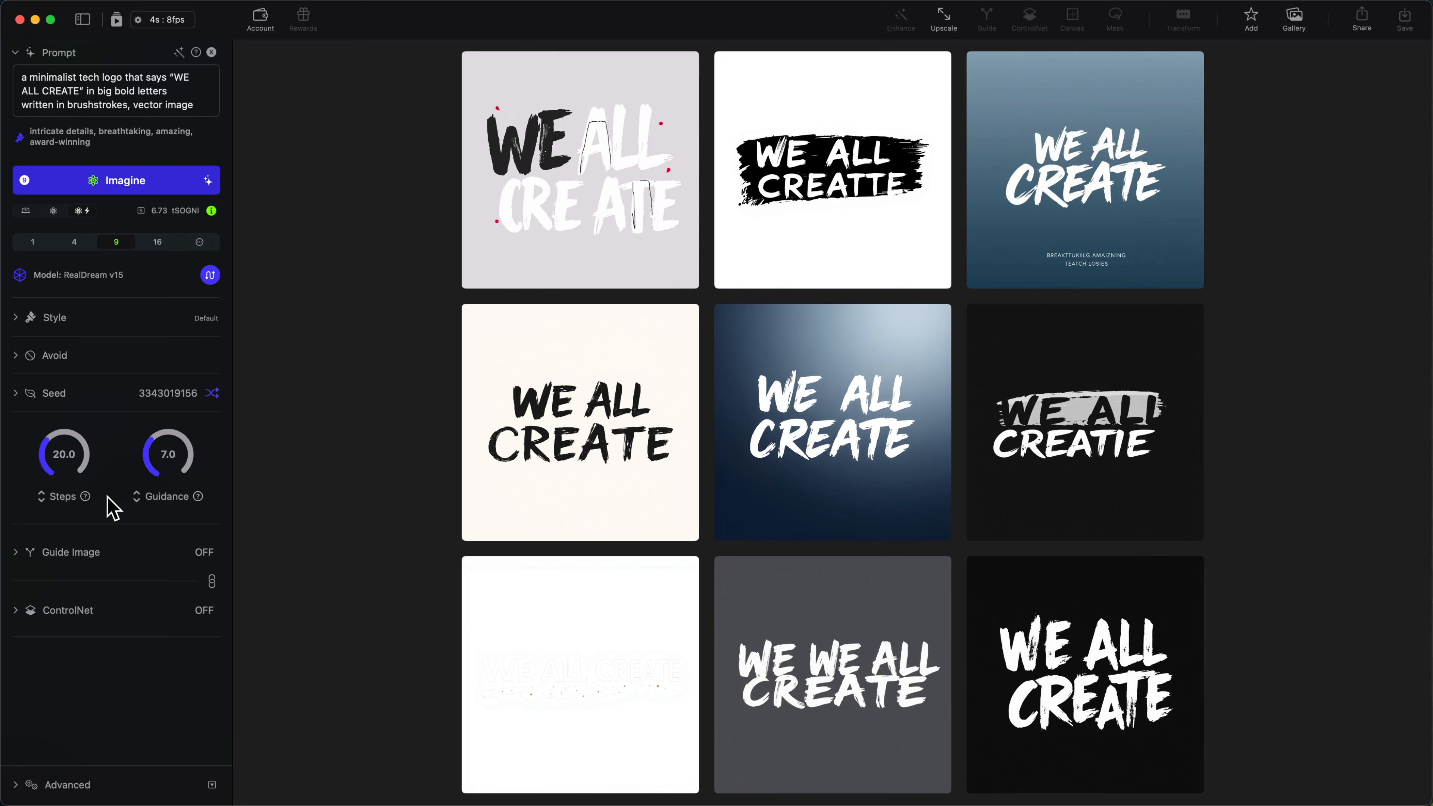
Step: Load the white-on-blue gradient "WE ALL CREATE" image from the middle of the results grid as the ControlNet image
left_click(77, 611)
scroll(141, 410, "down", 5)
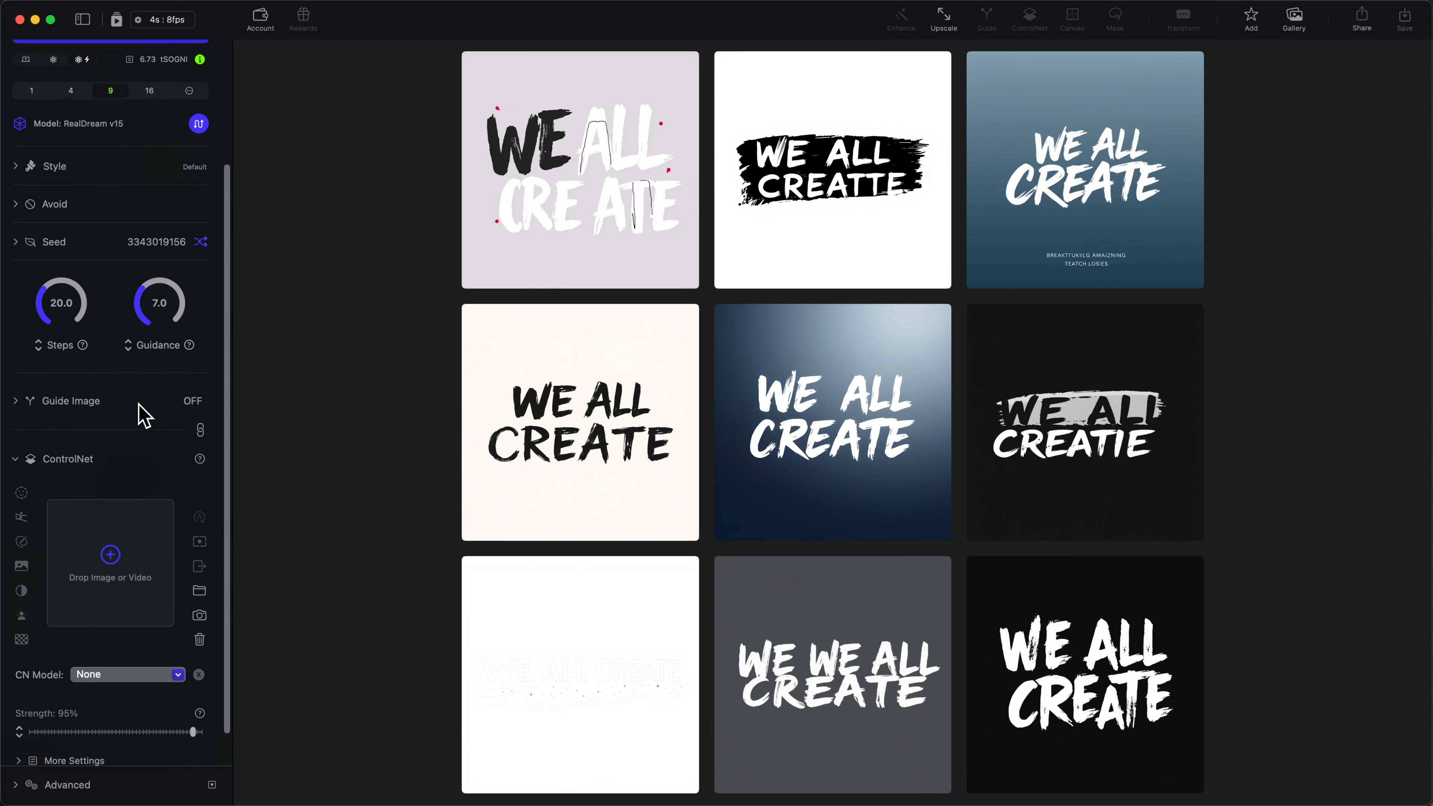
mouse_move(858, 325)
left_click_drag(883, 469, 129, 494)
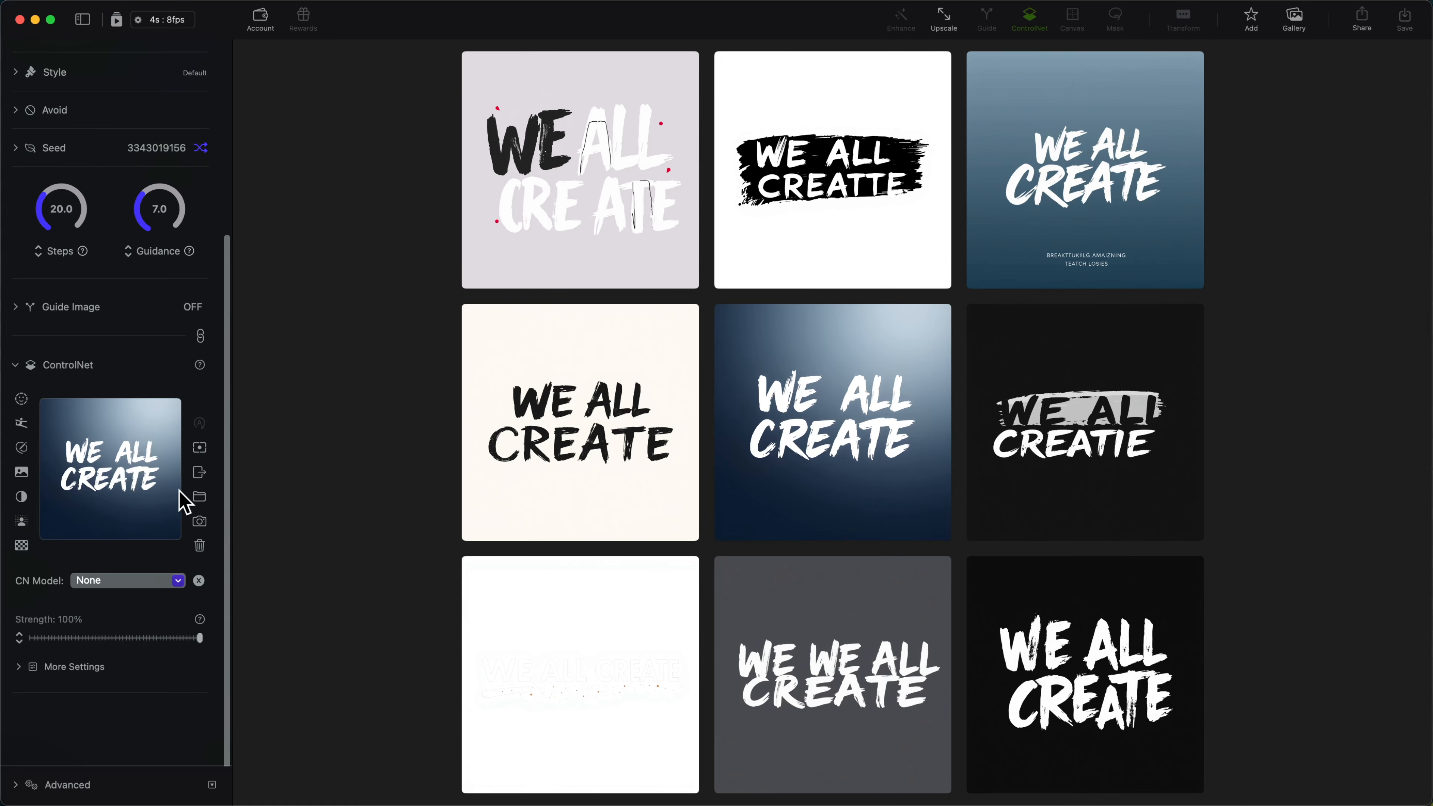
Step: Try isolating the lettering of the blue ControlNet image as a segmentation mask, and restore the original image
mouse_move(1117, 655)
left_click(19, 521)
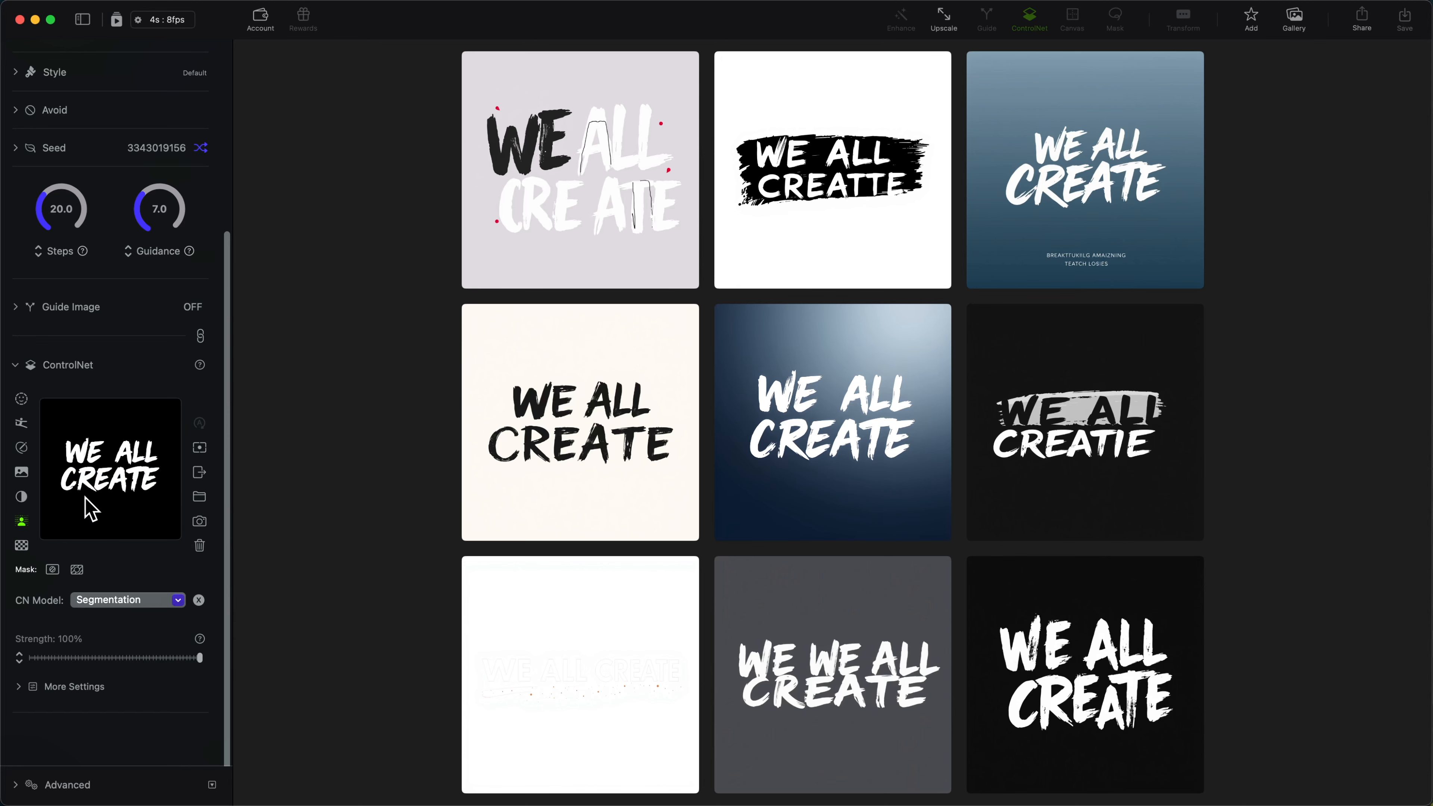
left_click(22, 520)
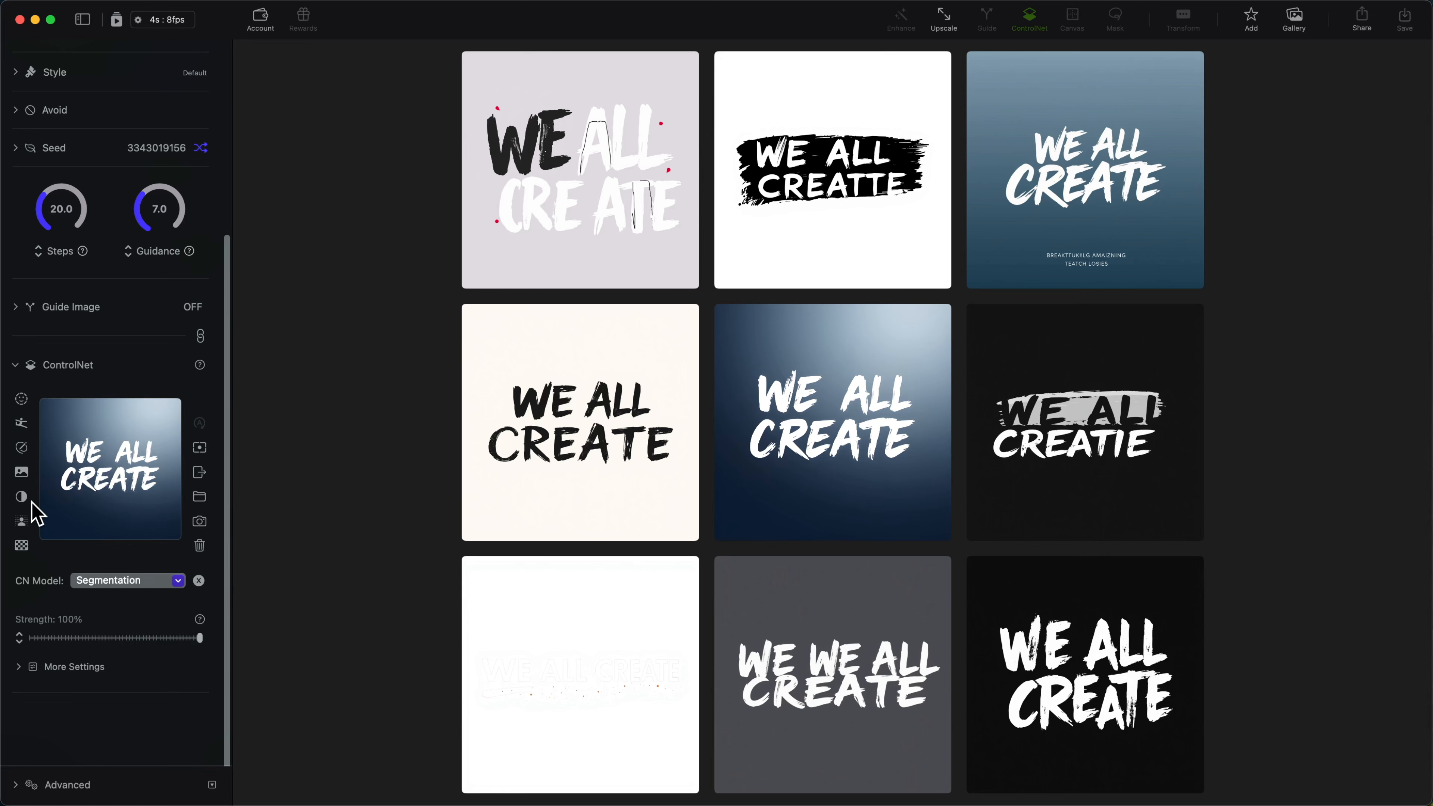
Step: Set the ControlNet model to Tile Resample
left_click(138, 582)
left_click(150, 545)
scroll(94, 345, "up", 5)
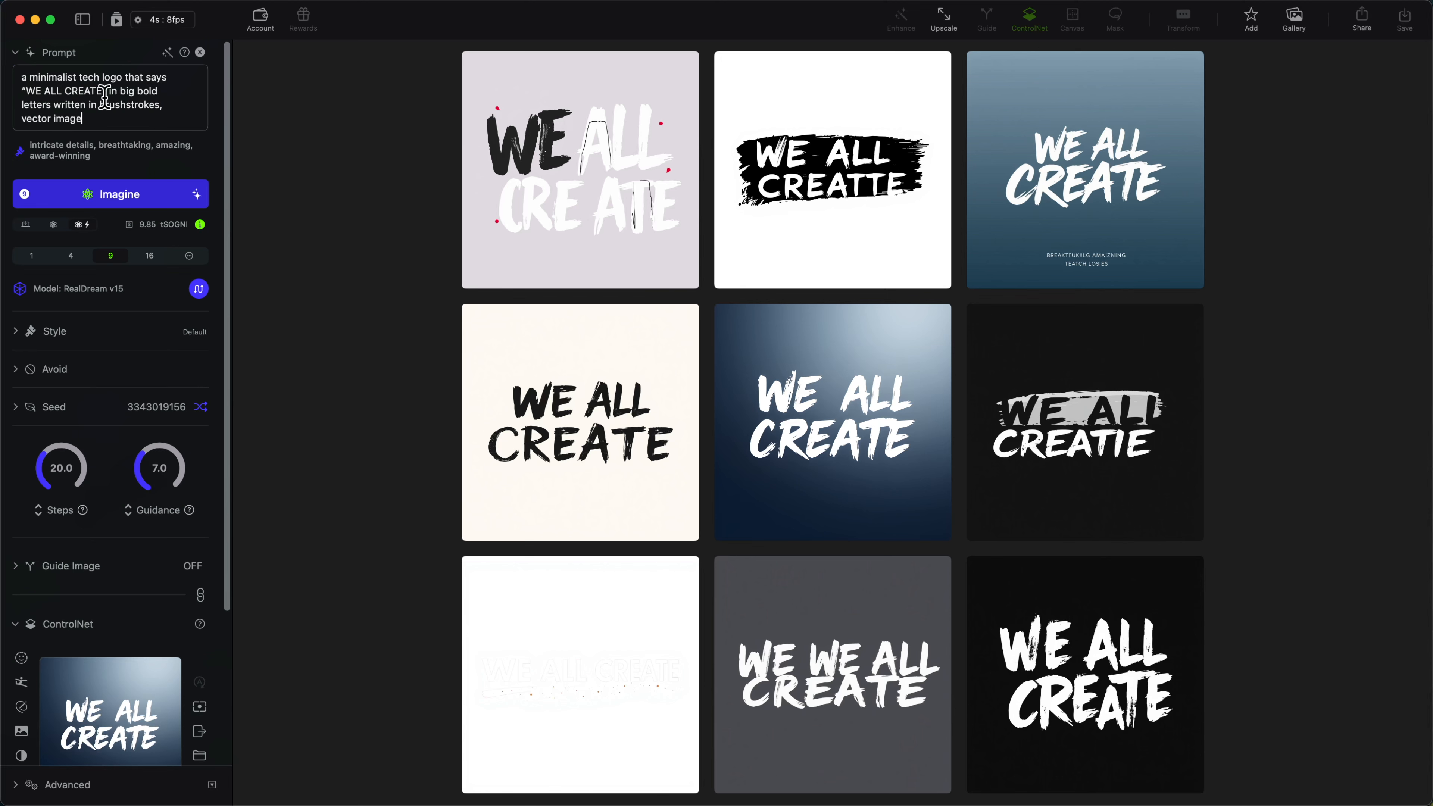
Step: Replace the prompt with {iridescent chrome|velvet moss|crystalline fractal|neon wireframe|marble swirl|glitched pixel|watercolor bloom|metallic rust|holographic shimmer|smoky glass|carved obsidian|electric plasma|silk gossamer|molten copper|shadow depths|paper origami} and generate nine images
key("super+a")
key("BackSpace")
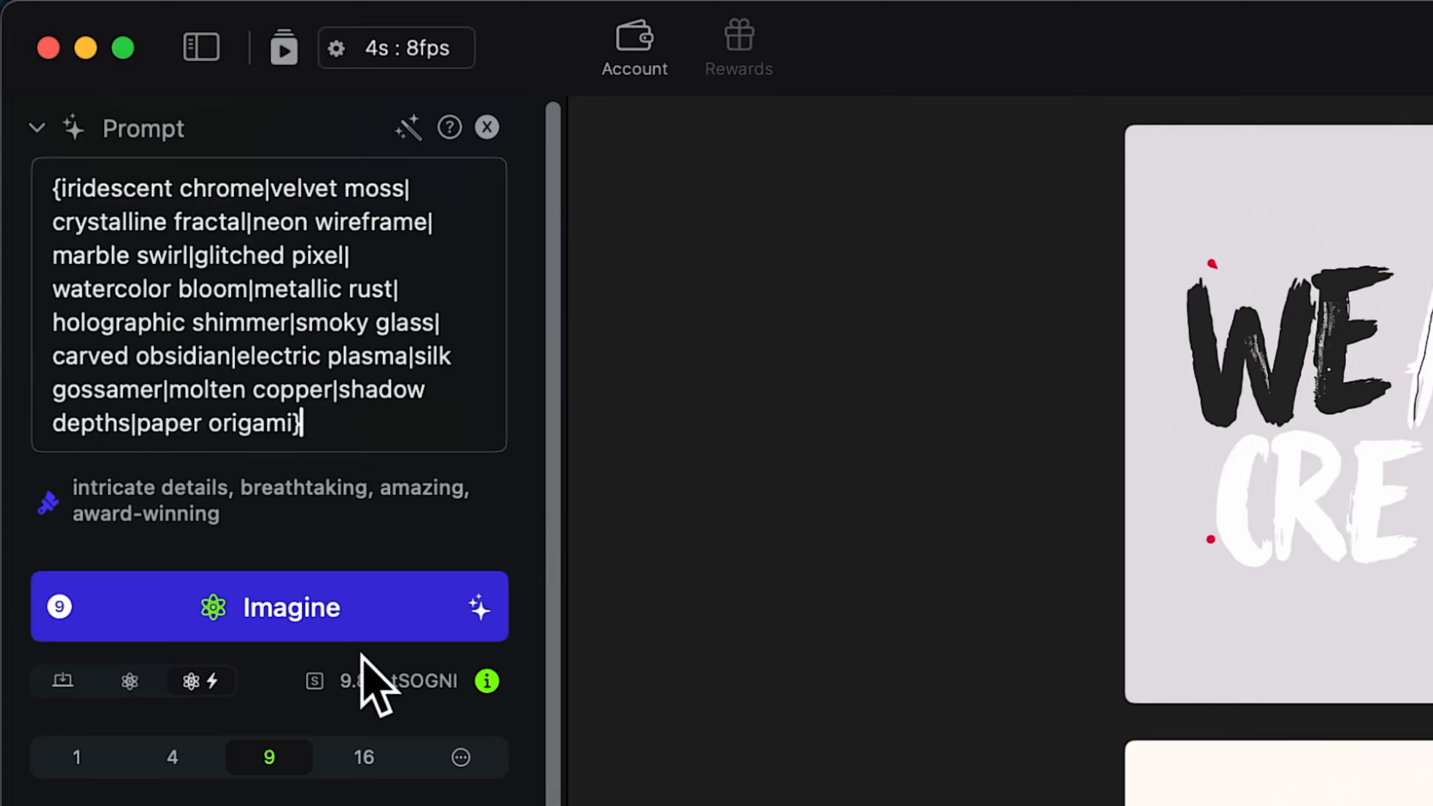
left_click(290, 606)
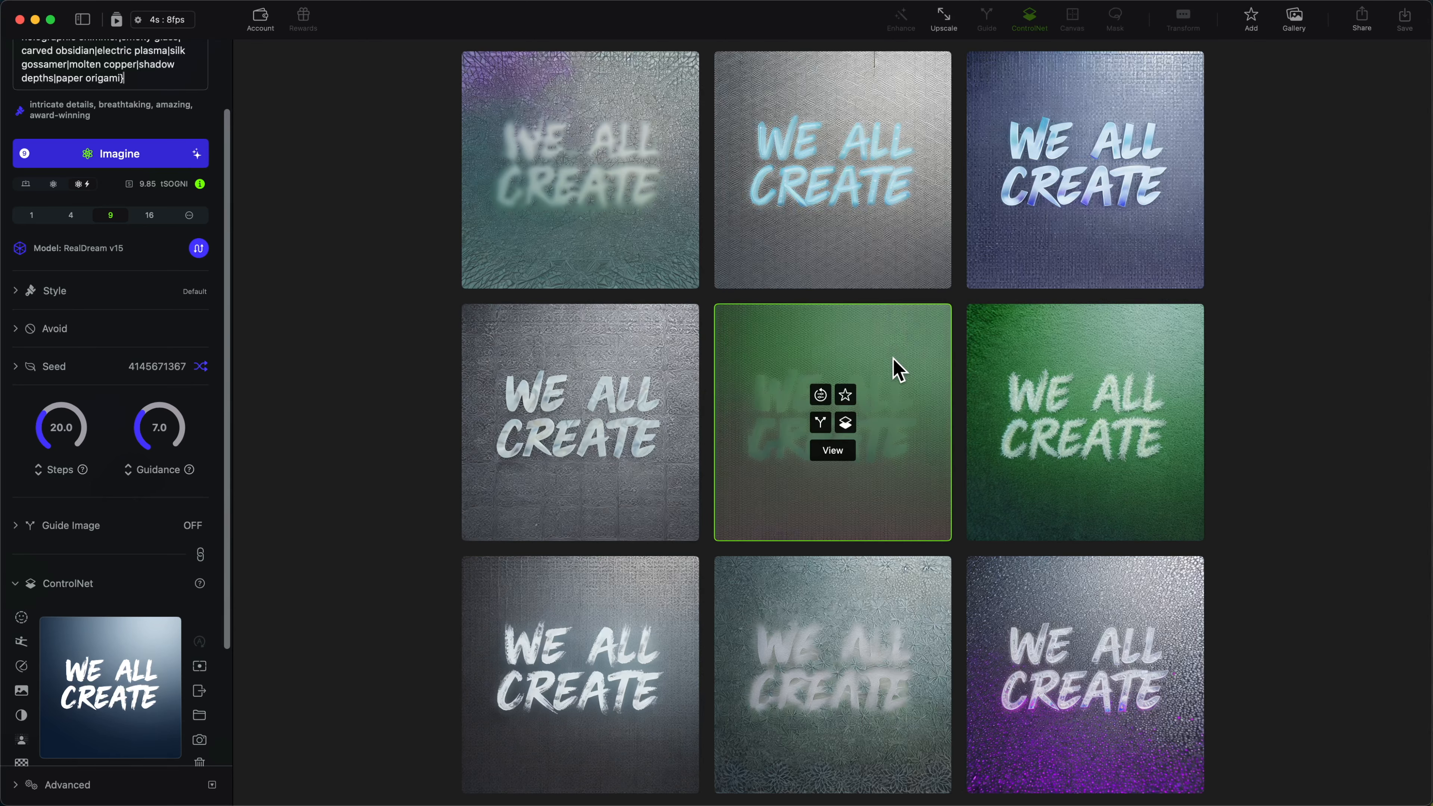
Step: Invert the colours of the ControlNet image to dark lettering on a light background and generate nine new images
left_click(1127, 518)
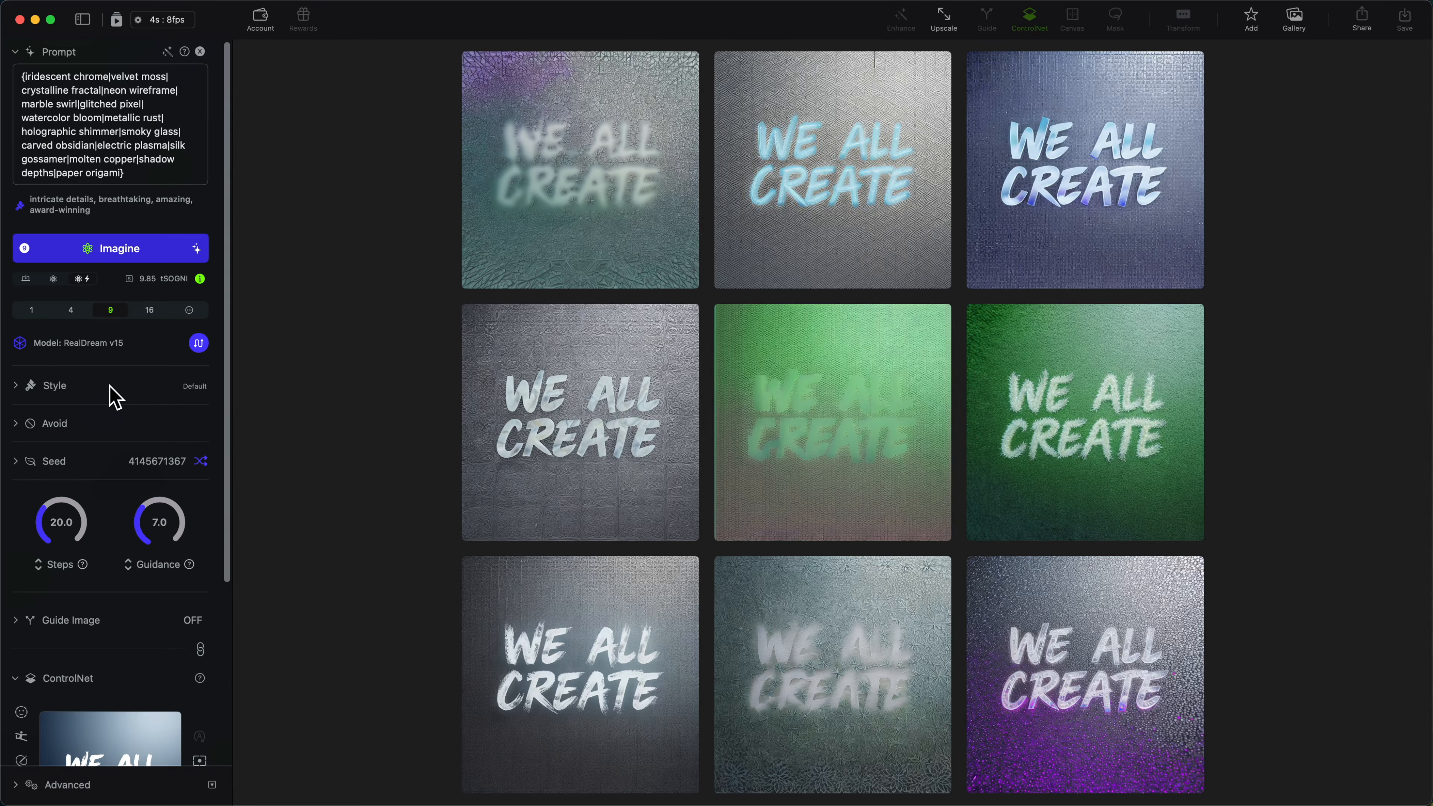
scroll(115, 398, "down", 4)
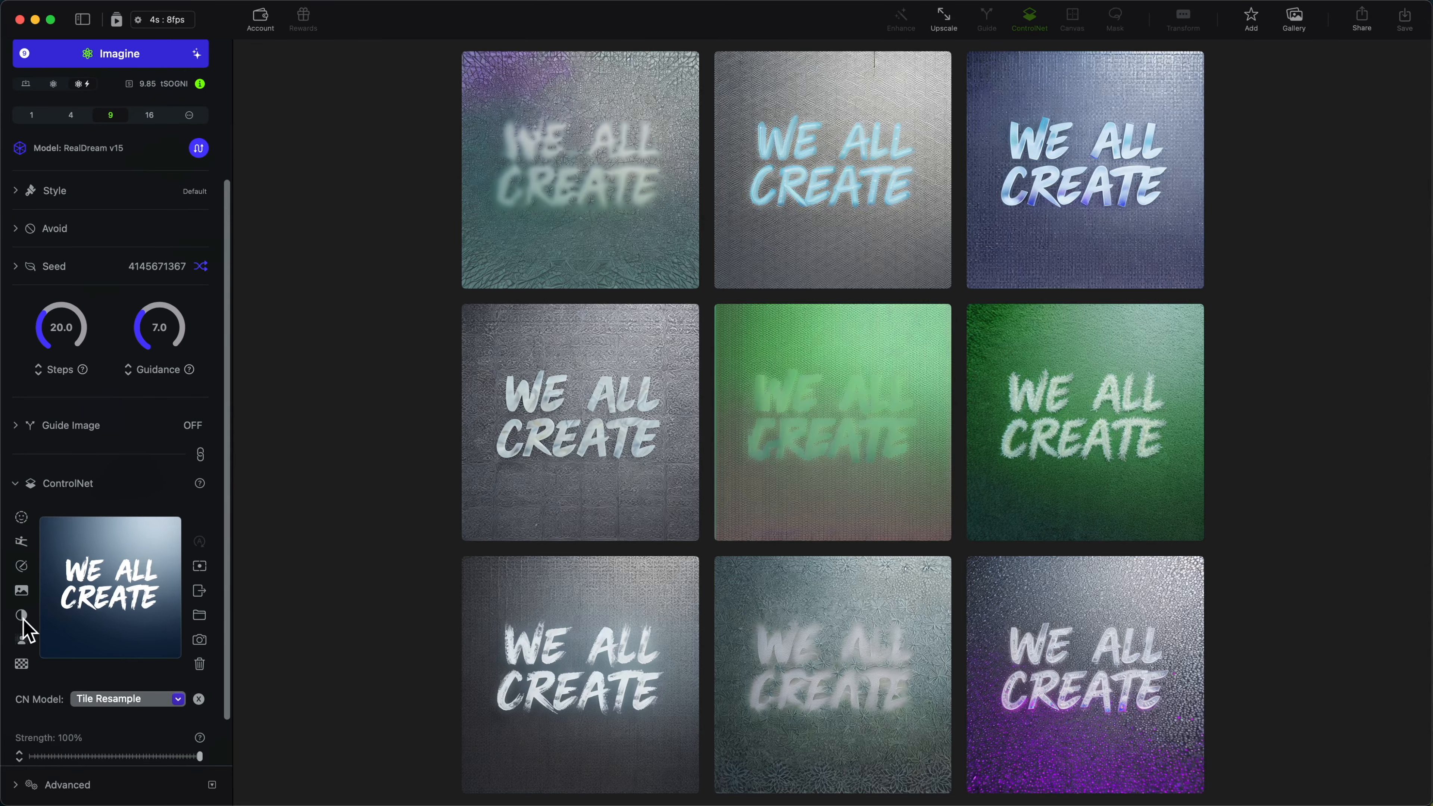
left_click(22, 616)
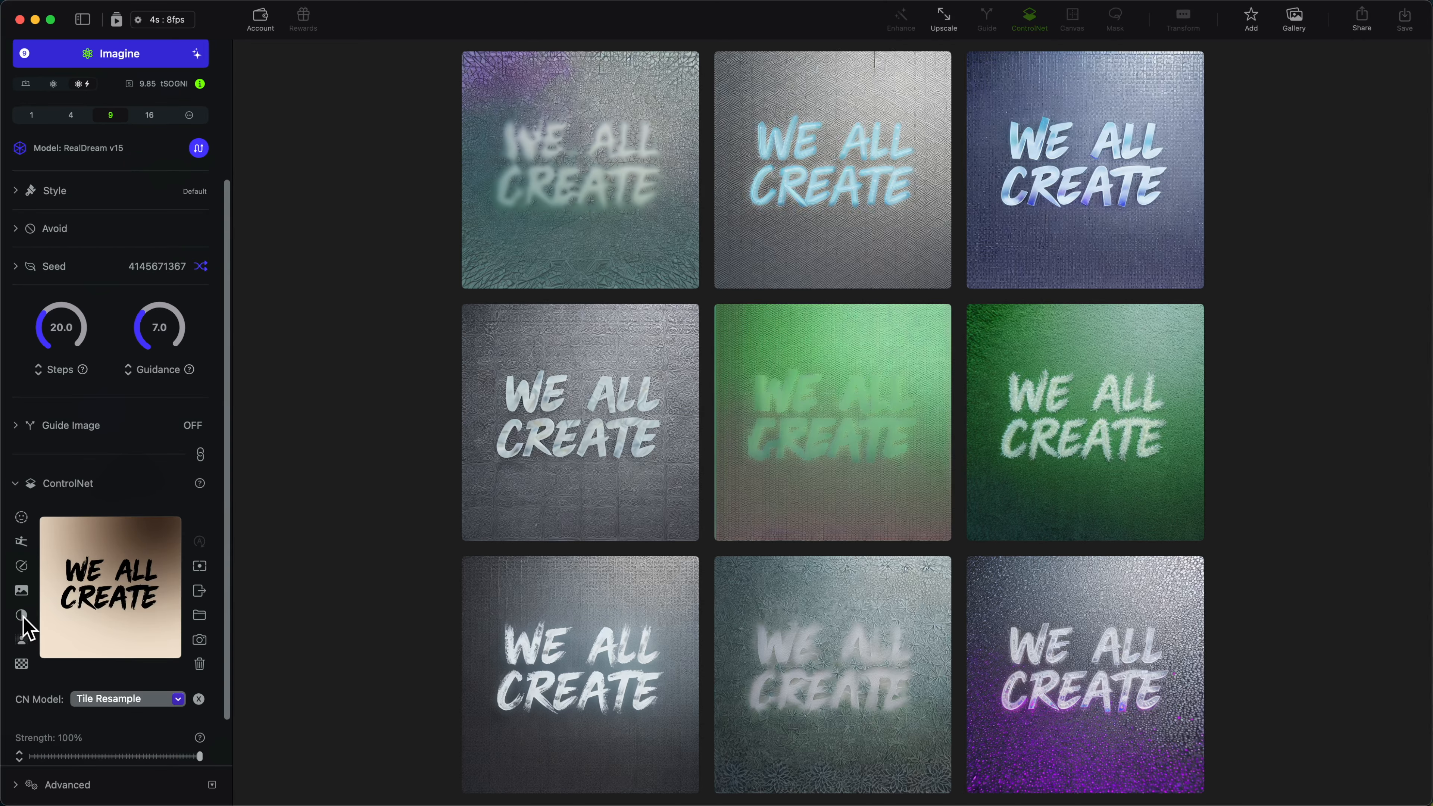
scroll(184, 253, "up", 4)
left_click(114, 252)
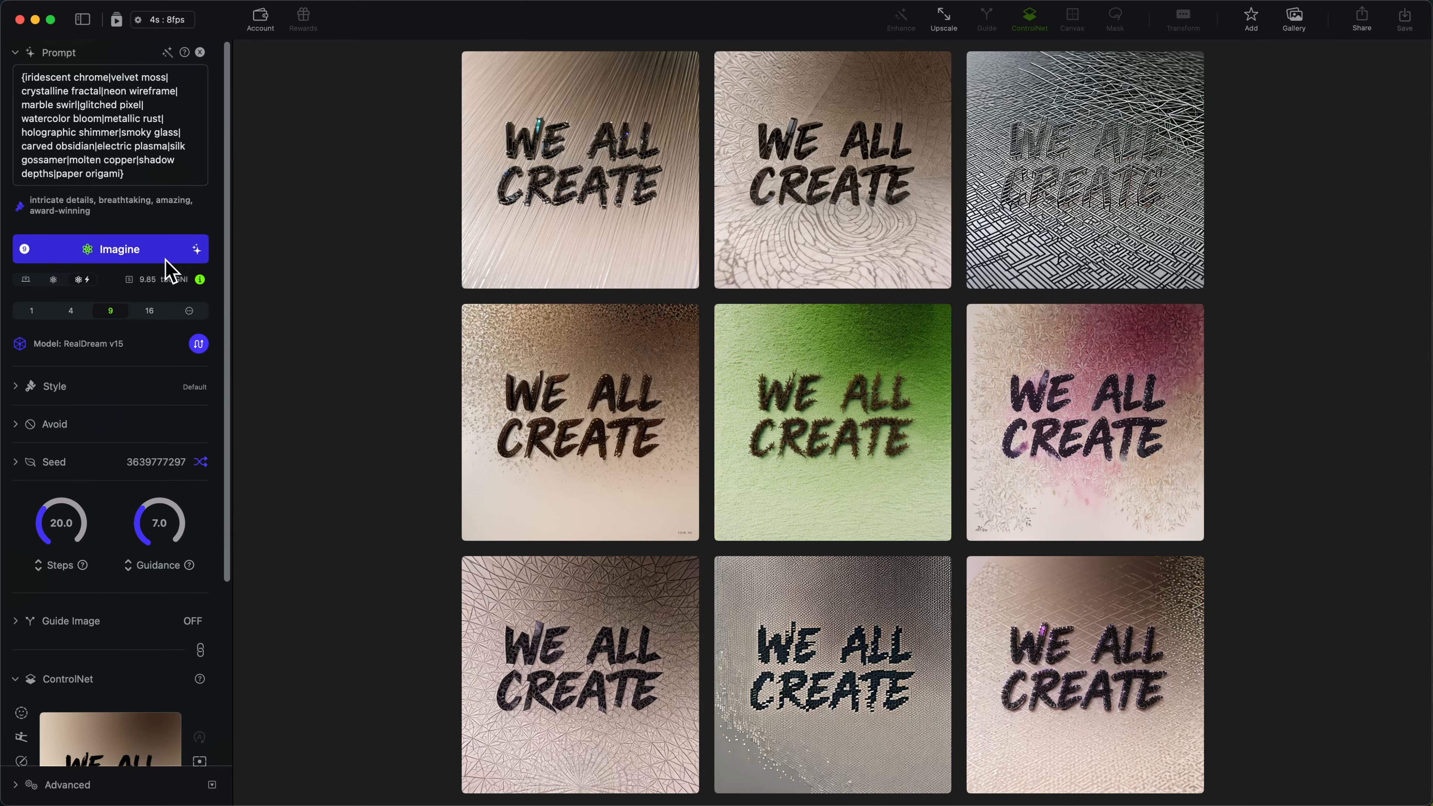
Step: Try masking the inverted ControlNet image down to its lettering, and restore the unmasked image
scroll(141, 339, "down", 3)
mouse_move(596, 325)
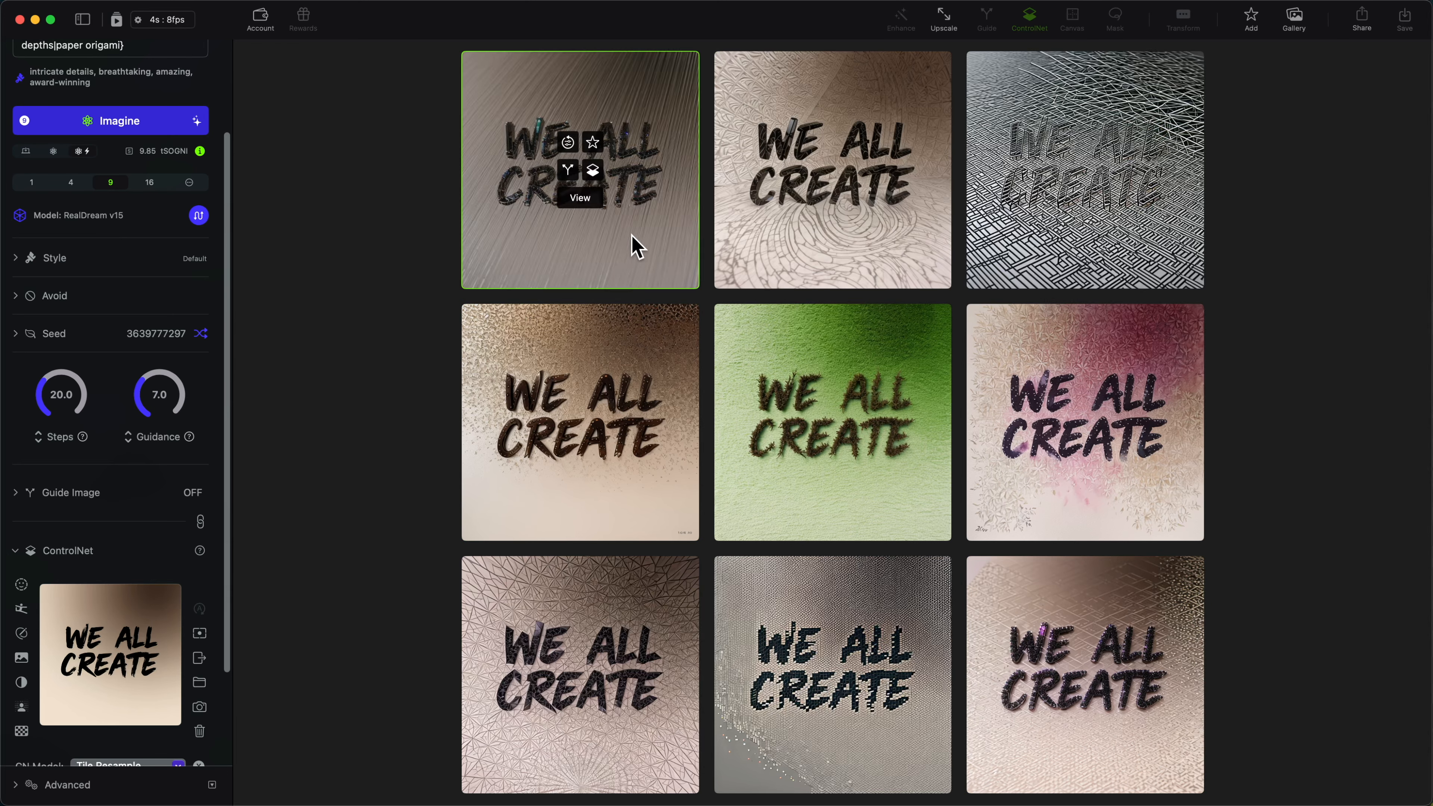
scroll(140, 458, "down", 5)
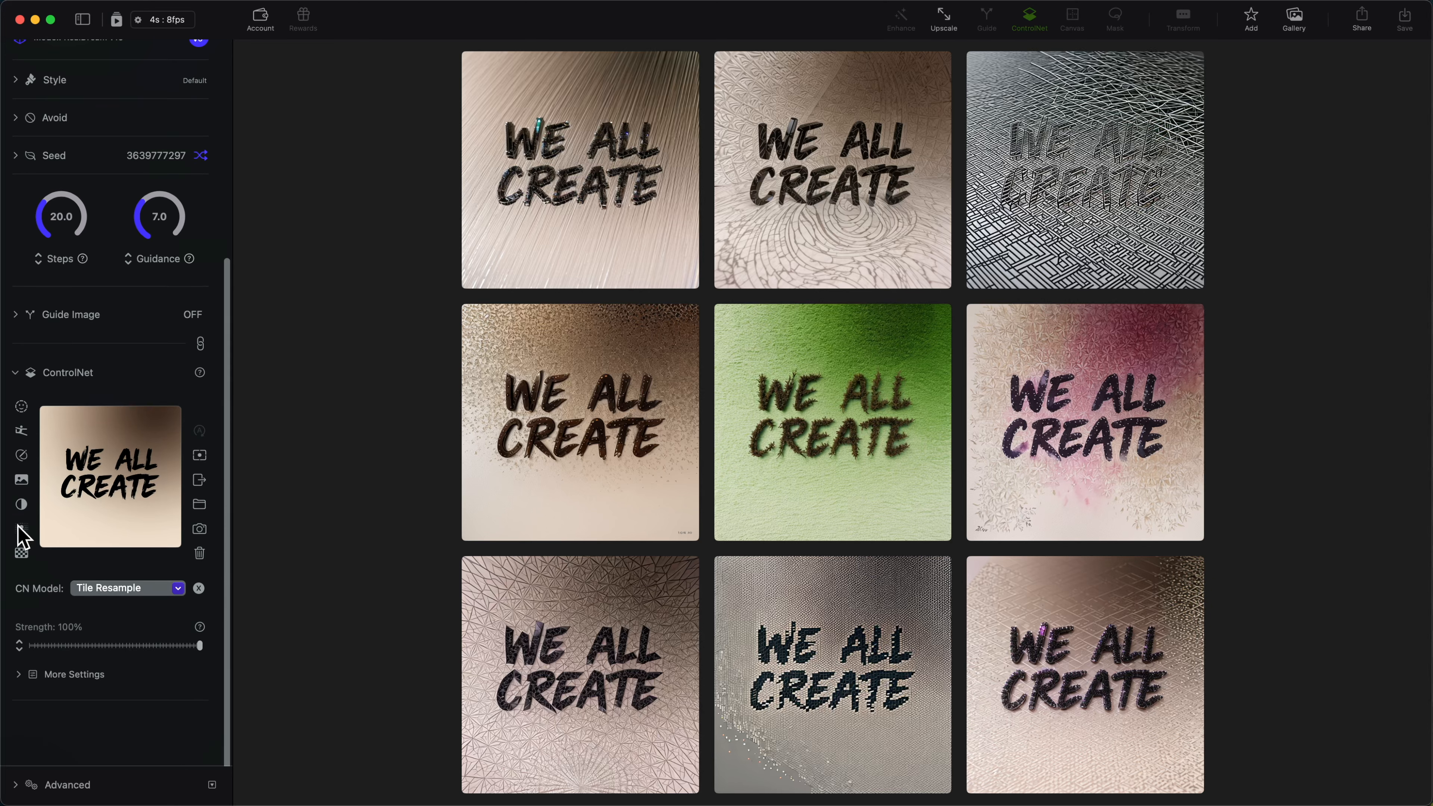
left_click(21, 530)
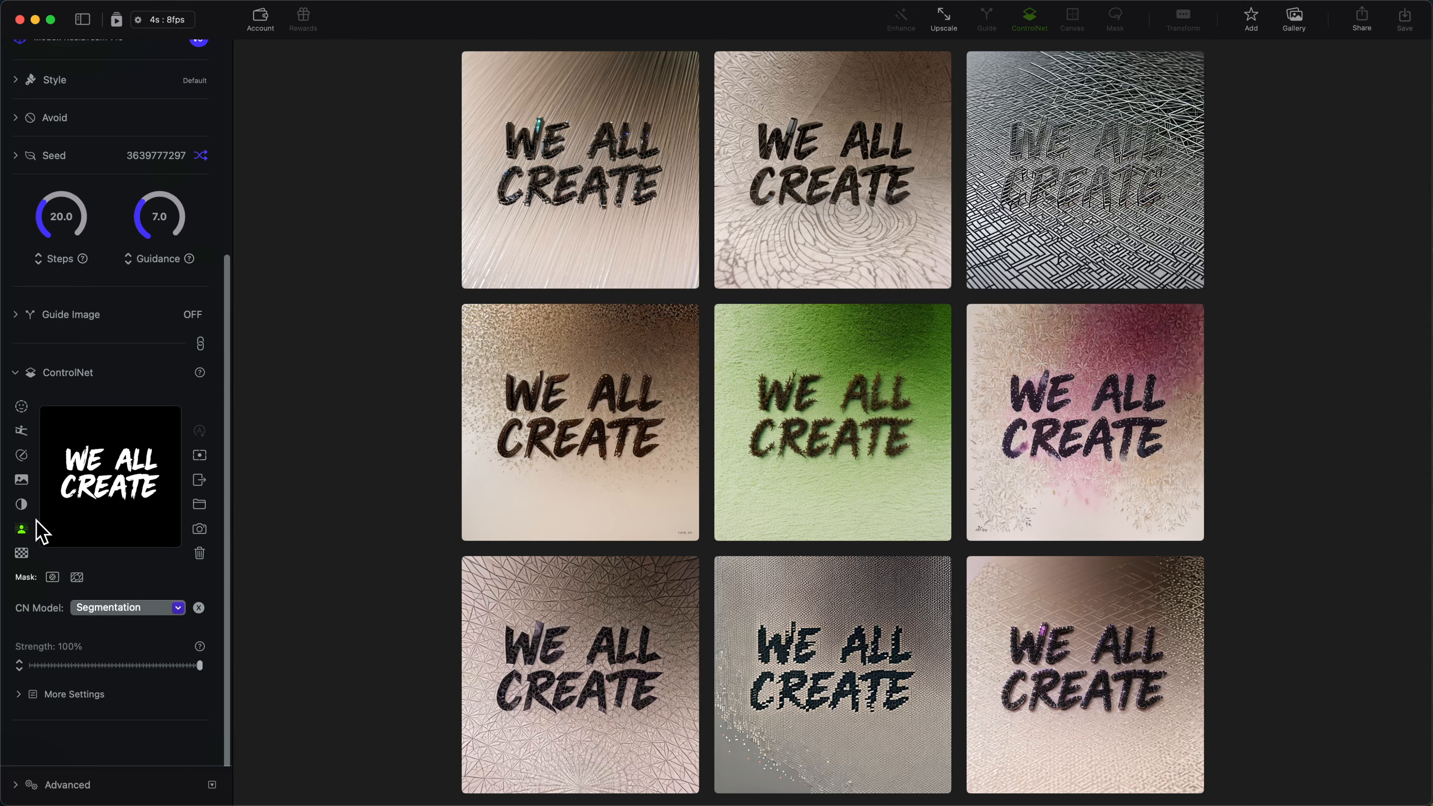
left_click(21, 529)
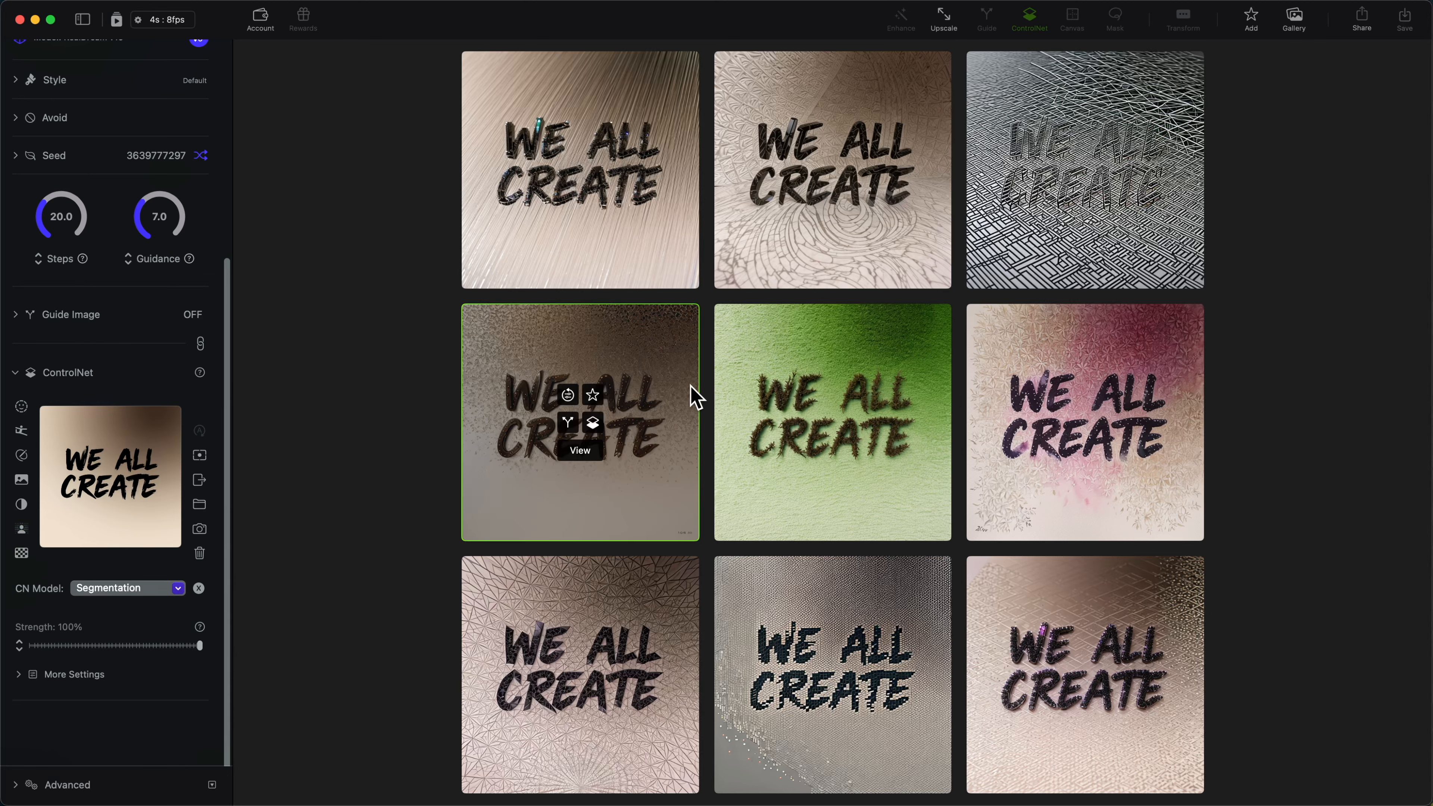
Step: Convert the ControlNet image to an inverted segmentation mask with black lettering on white and generate nine images
left_click(22, 529)
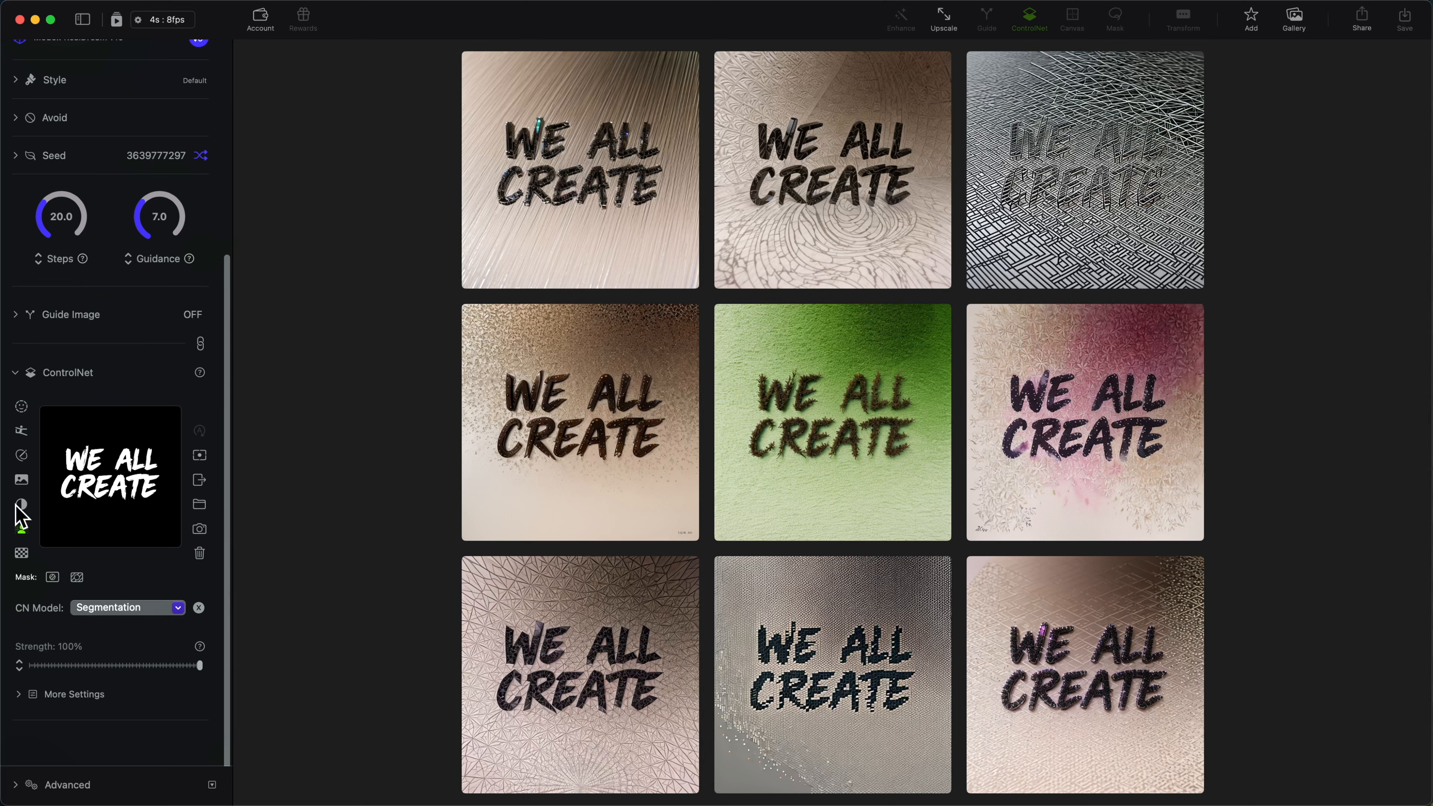
left_click(20, 504)
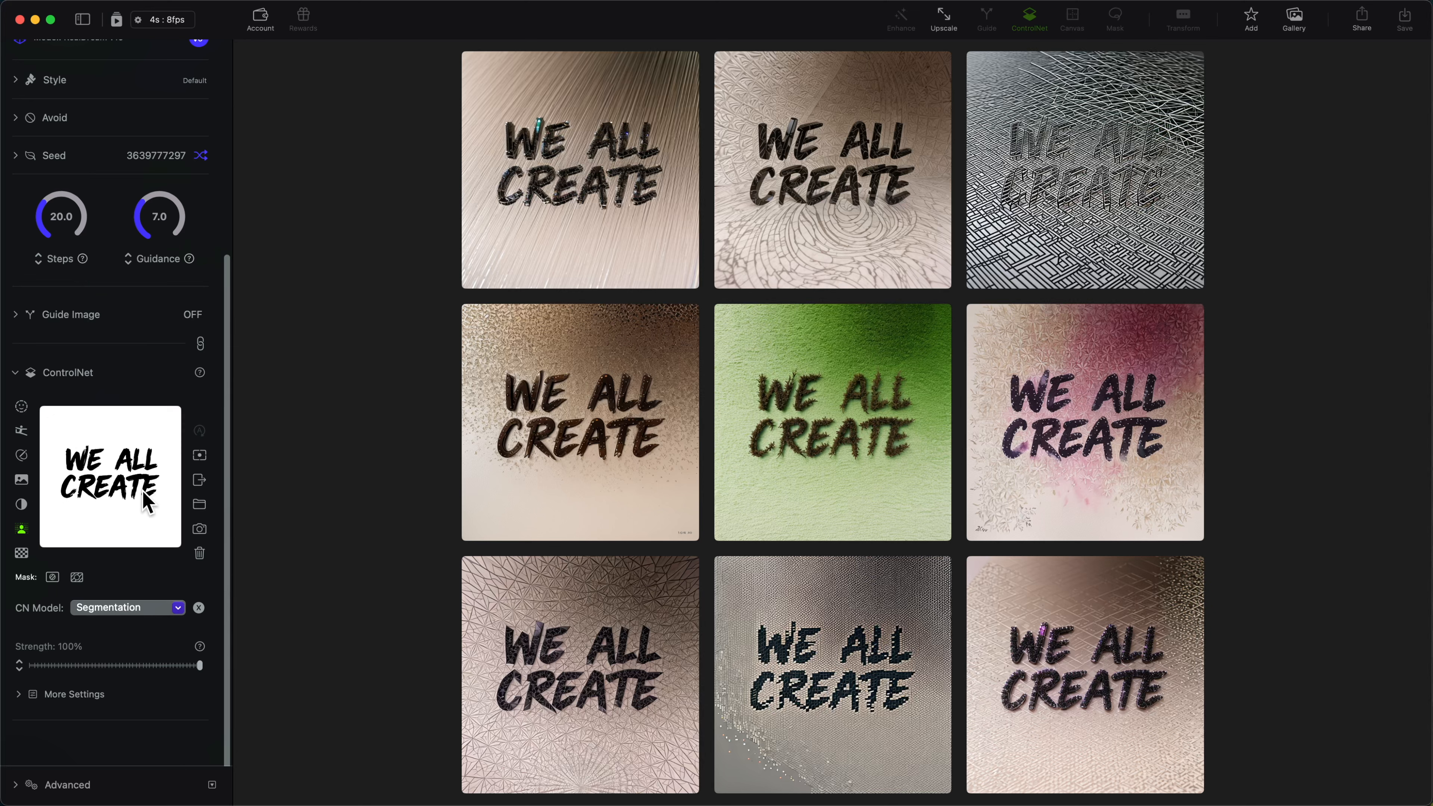
scroll(129, 395, "up", 5)
left_click(126, 237)
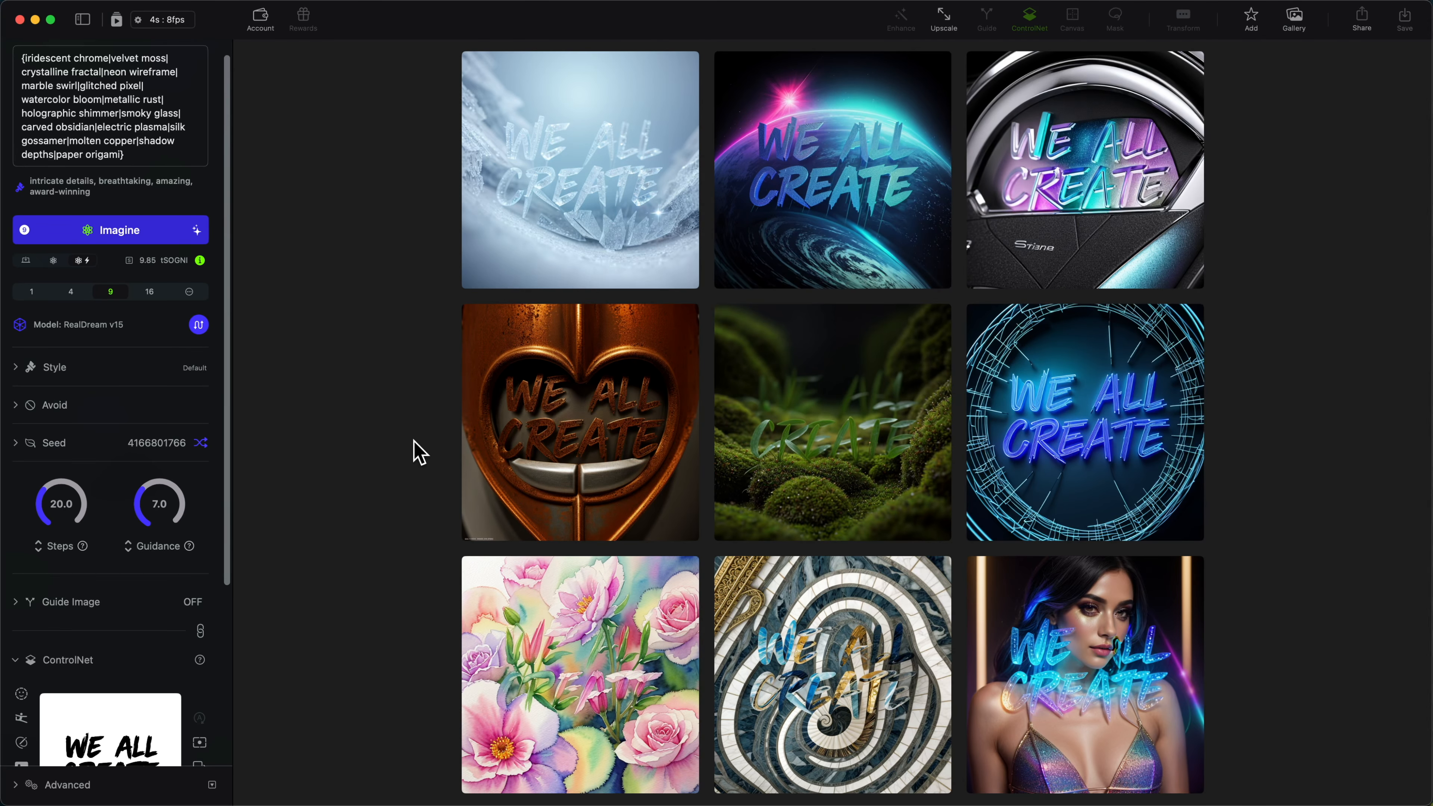
Step: Upscale the green moss image with the Real-ESRGAN model and return to the results grid
scroll(79, 673, "down", 1)
scroll(79, 673, "down", 3)
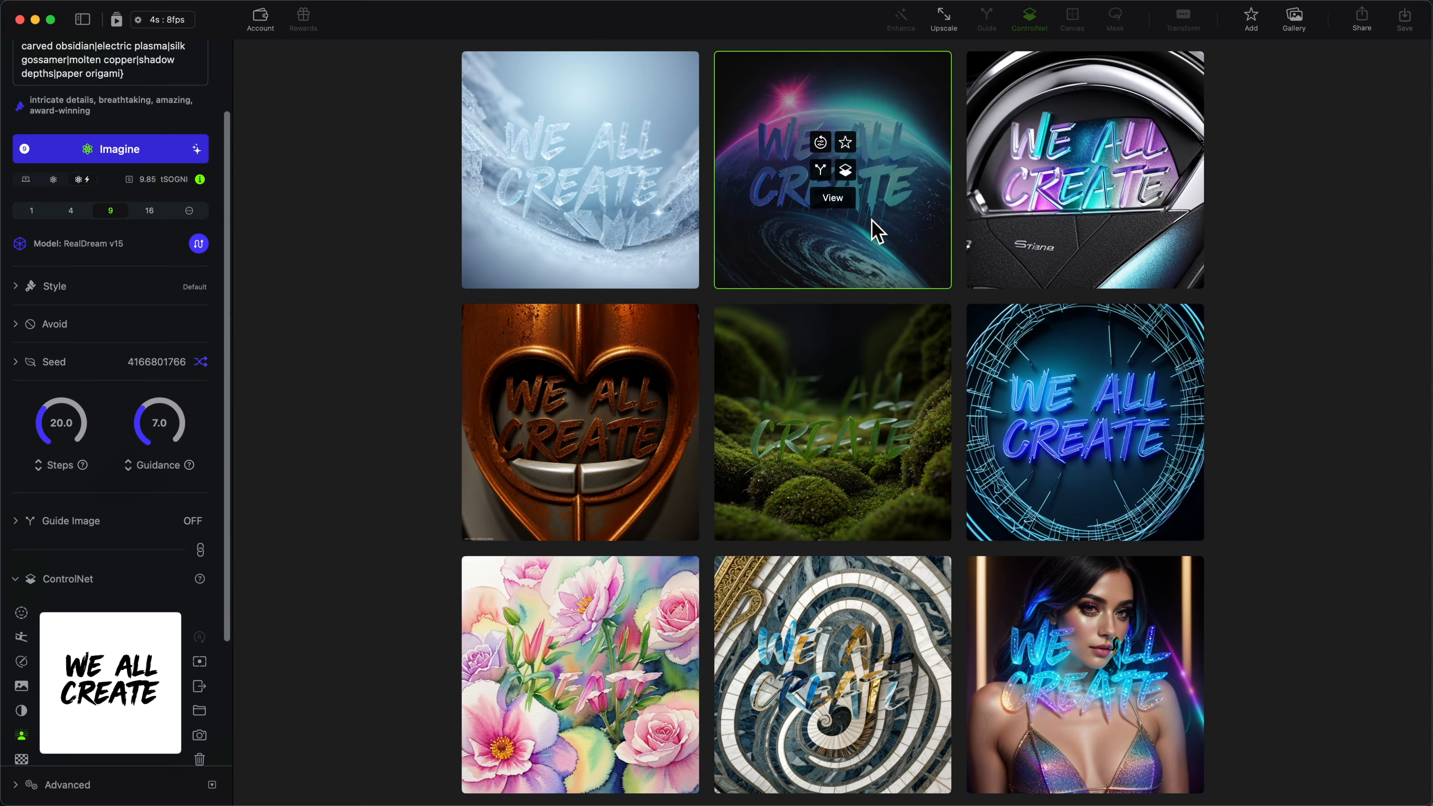
left_click(863, 501)
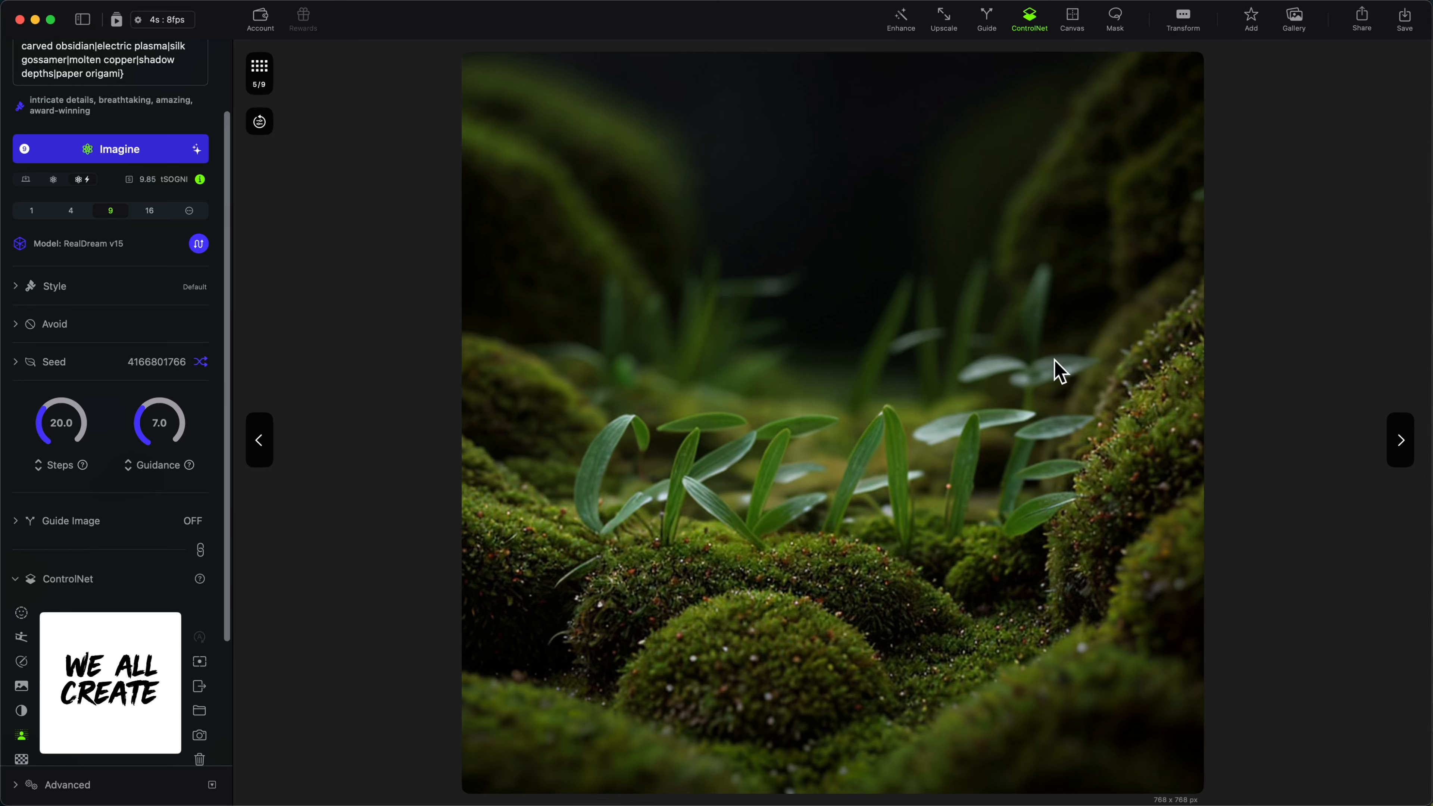
left_click(943, 17)
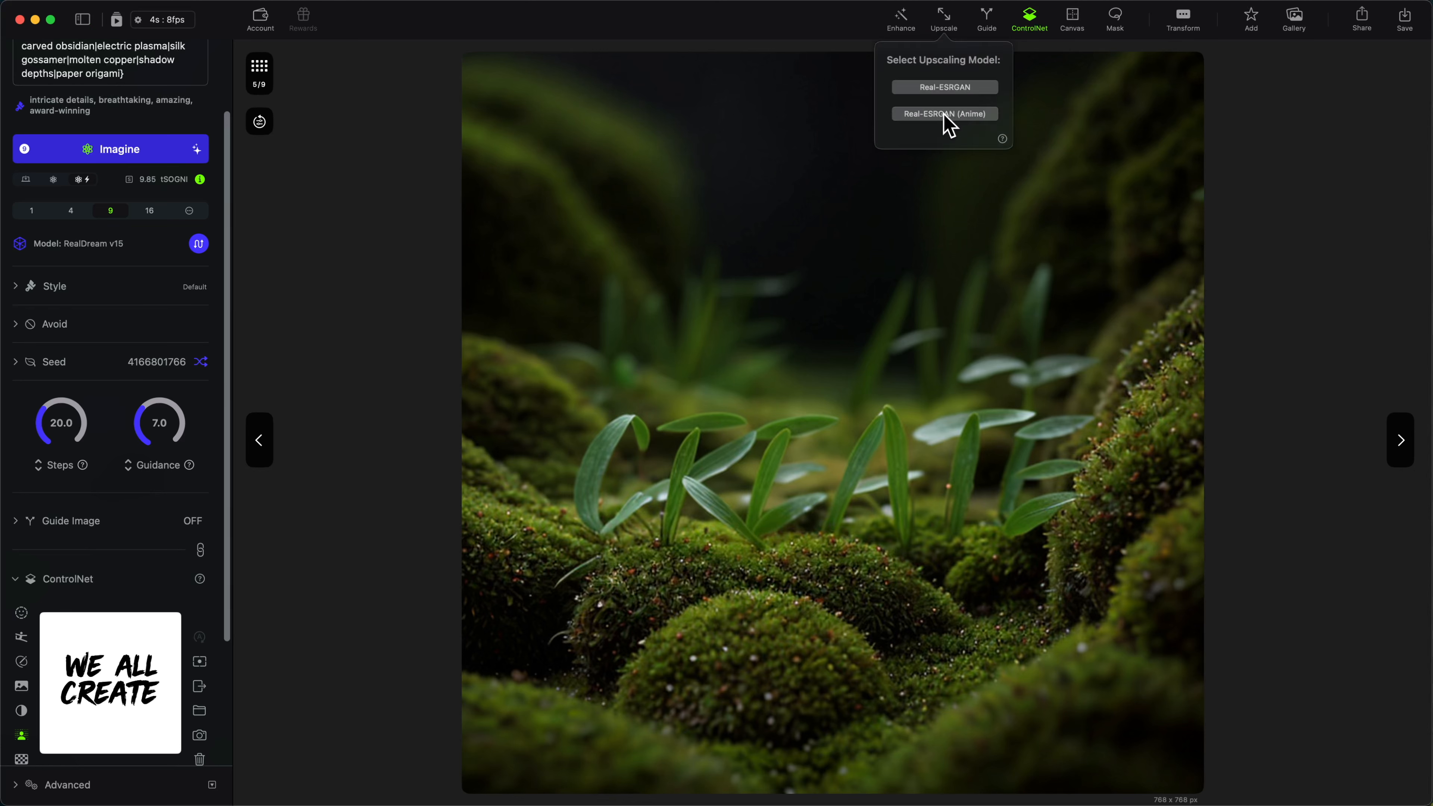
left_click(944, 93)
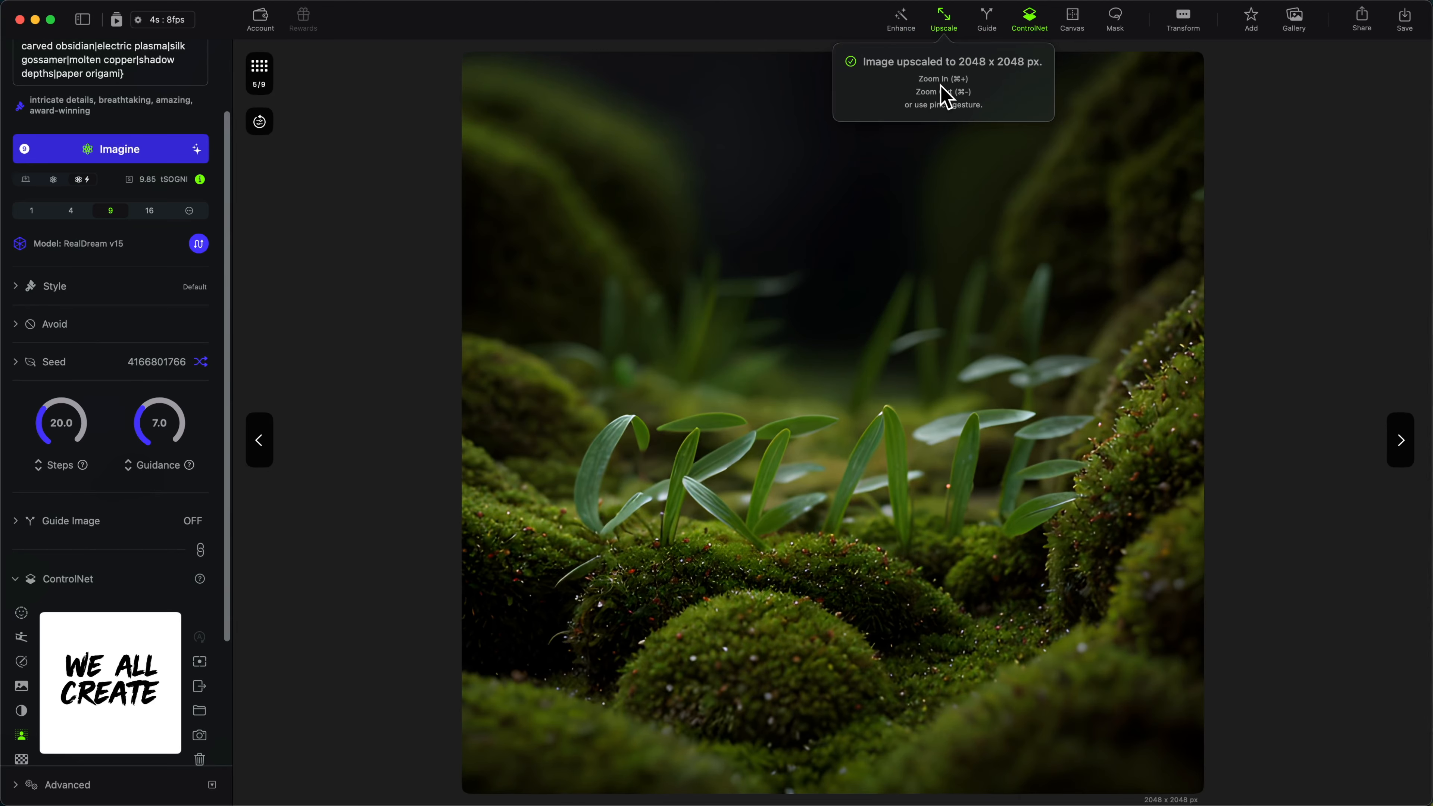
left_click(1285, 172)
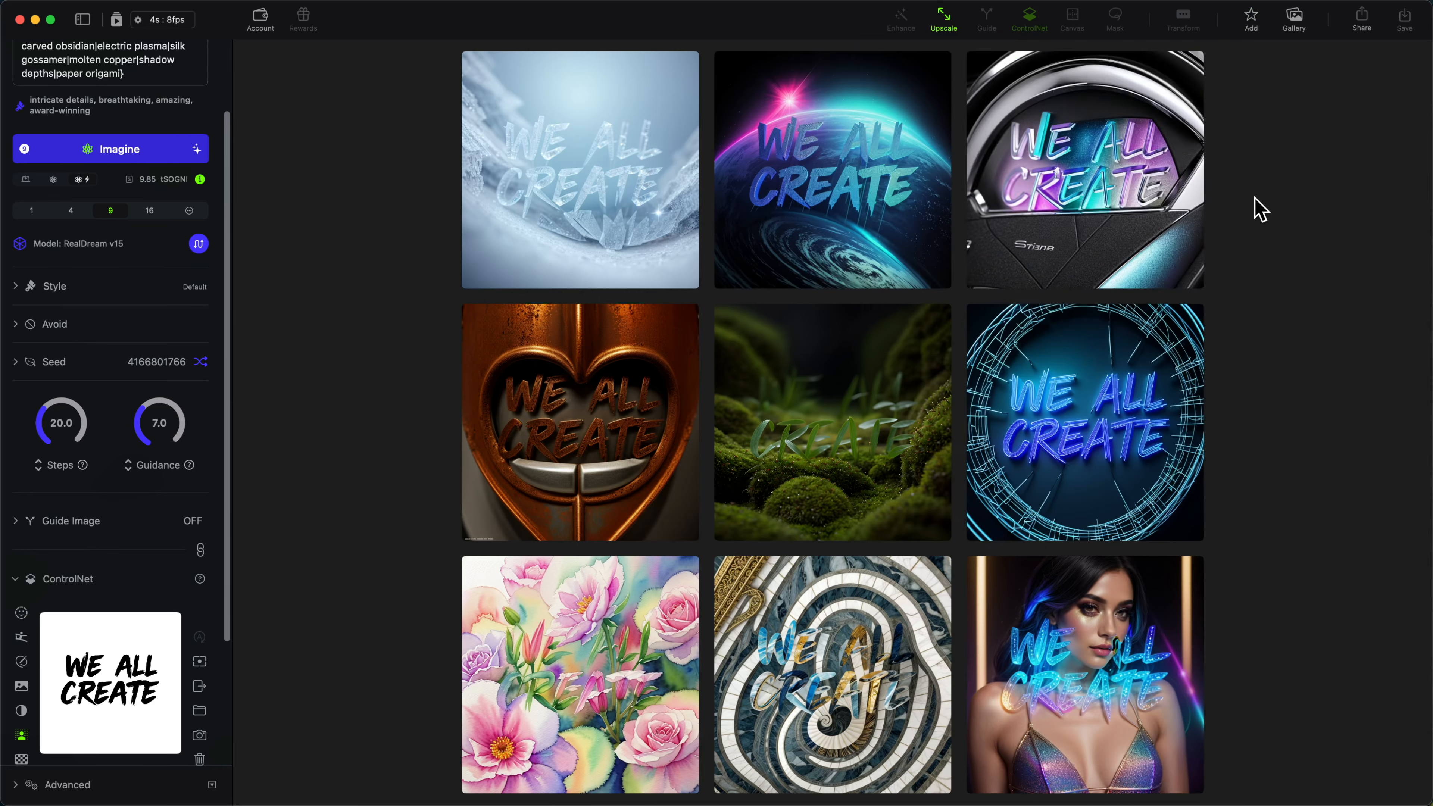
Step: Mark the ice-crystal lettering image as a favourite and page through the other results at full size
left_click(584, 257)
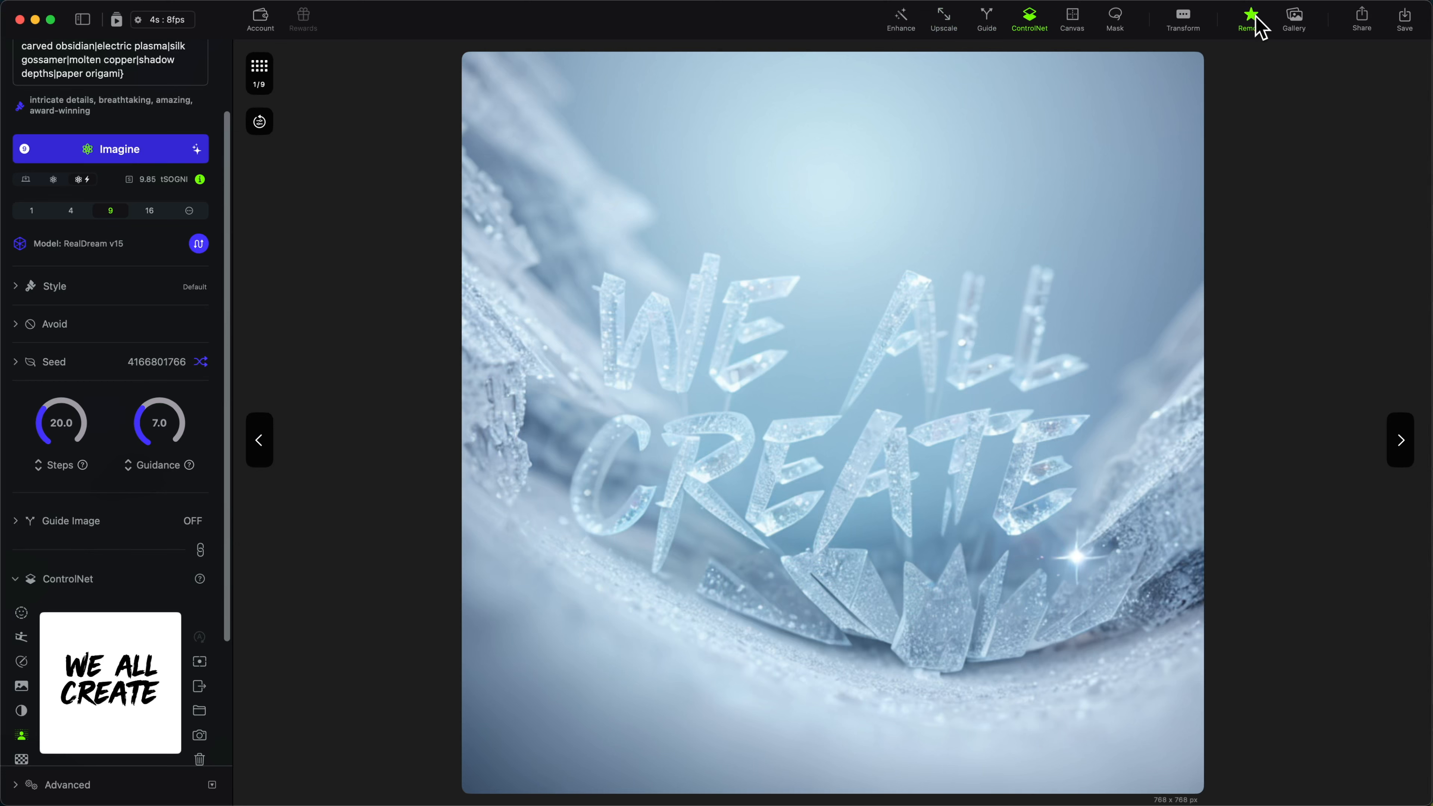
key("Right")
key("Right")
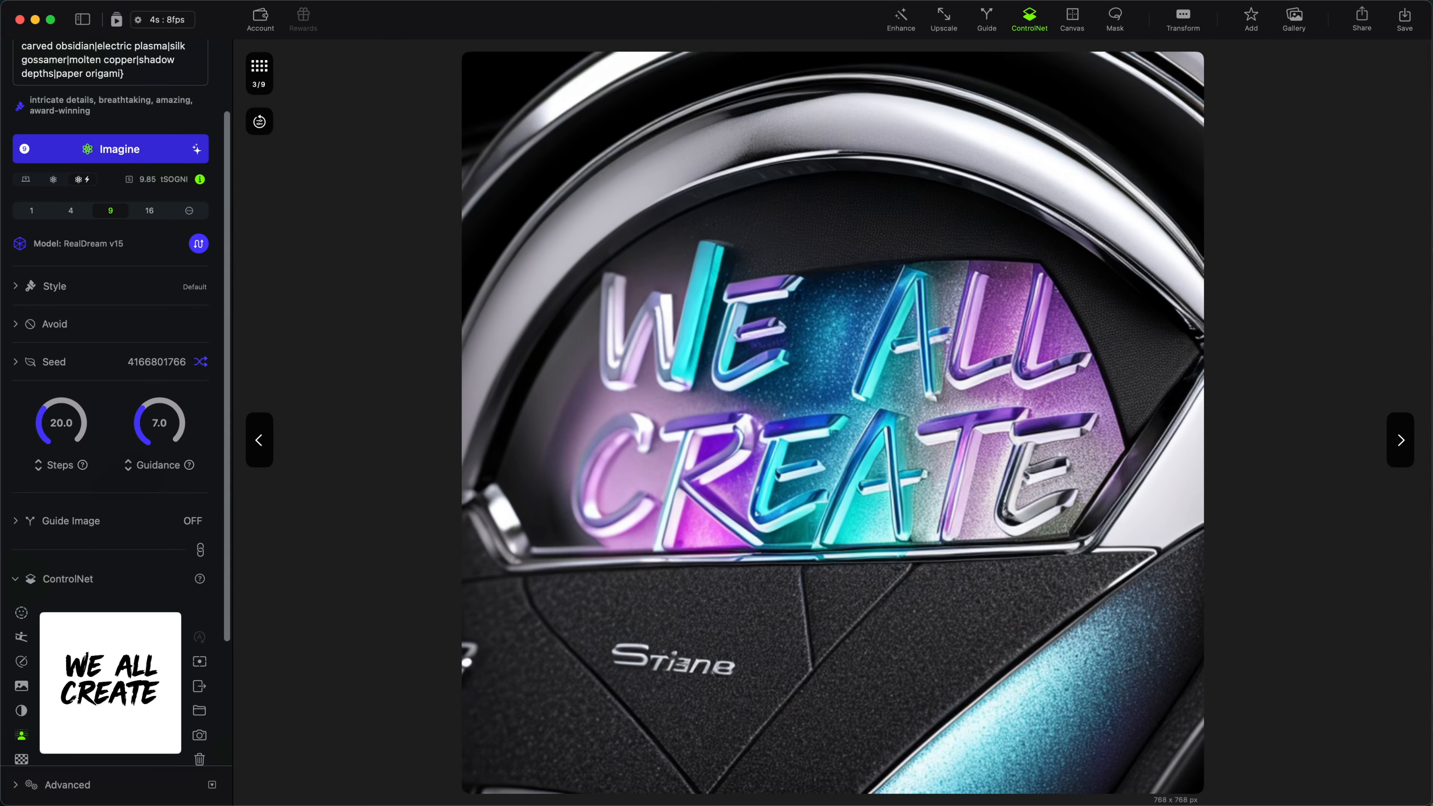
key("Right")
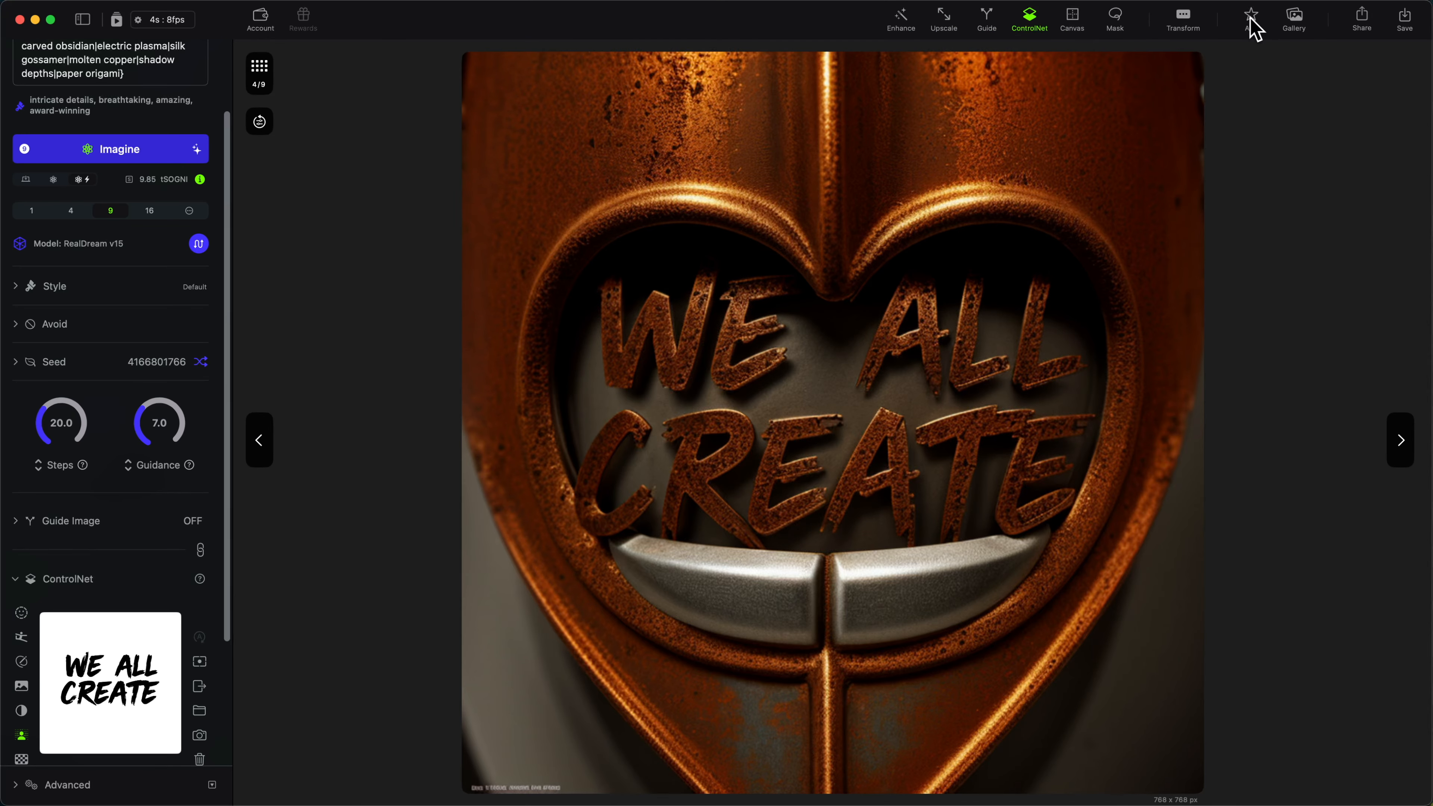
key("Right")
key("Right")
key("Right")
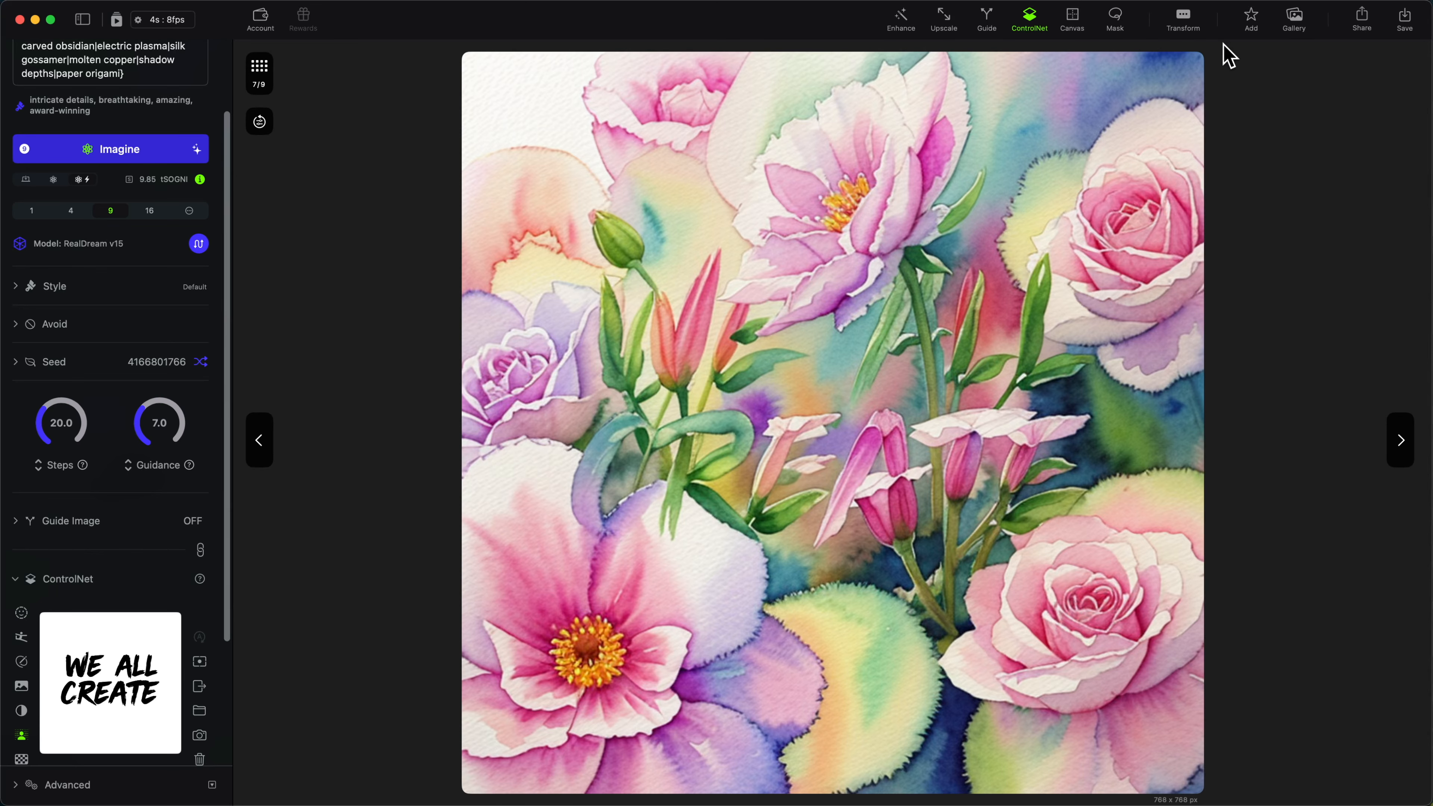
key("Right")
key("Right")
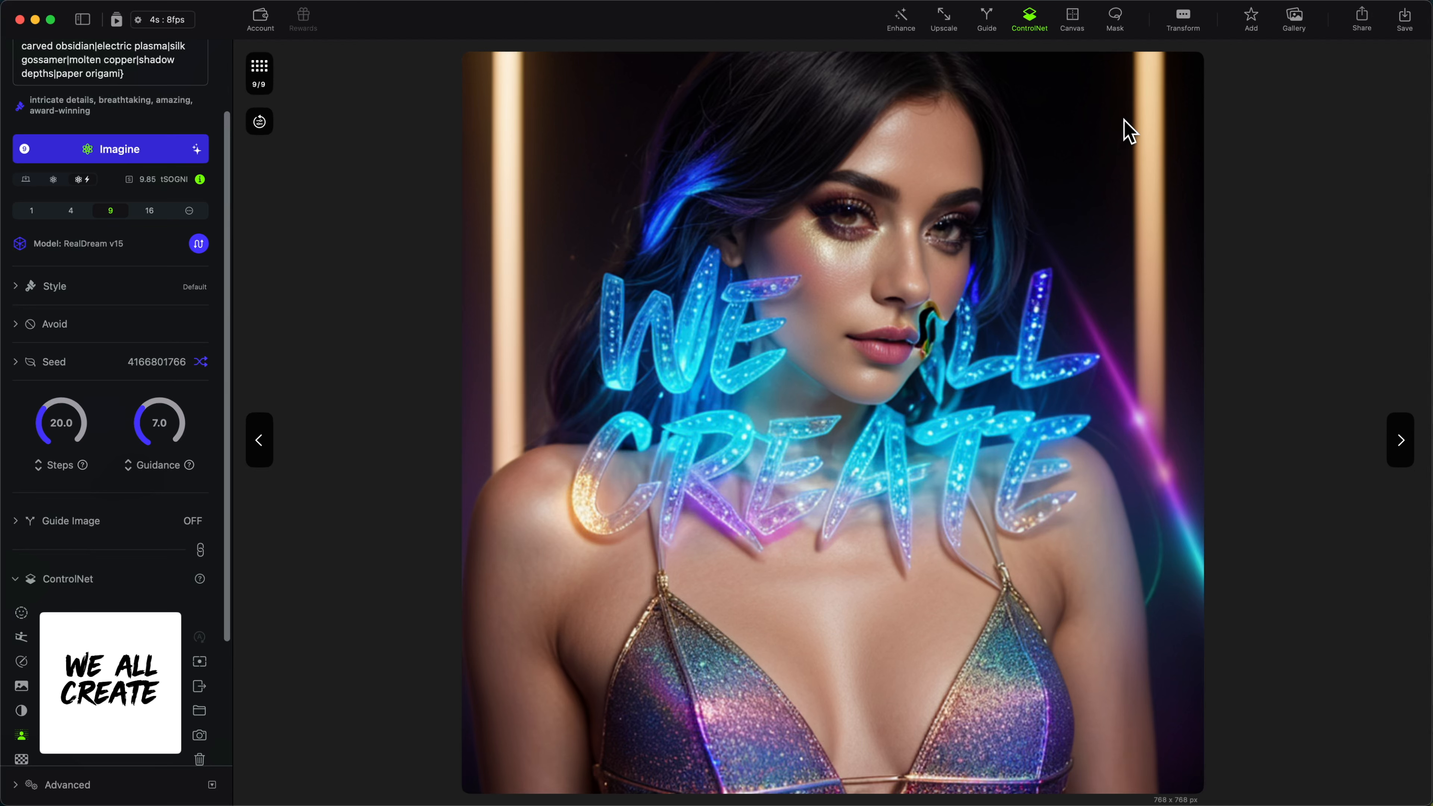
key("Right")
Step: Invert the ControlNet segmentation mask to white lettering on black
scroll(54, 451, "down", 5)
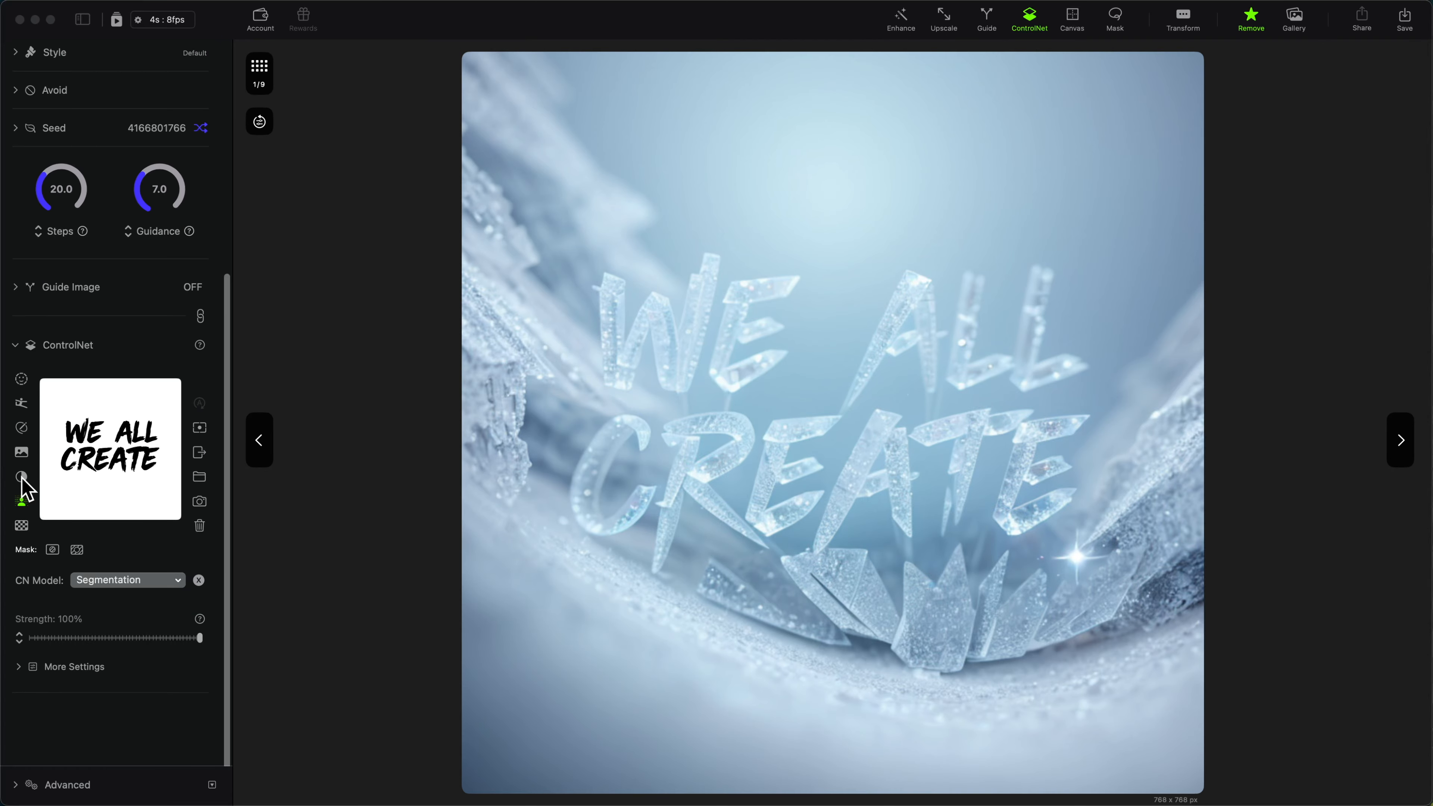
left_click(22, 477)
left_click(22, 478)
scroll(130, 389, "up", 6)
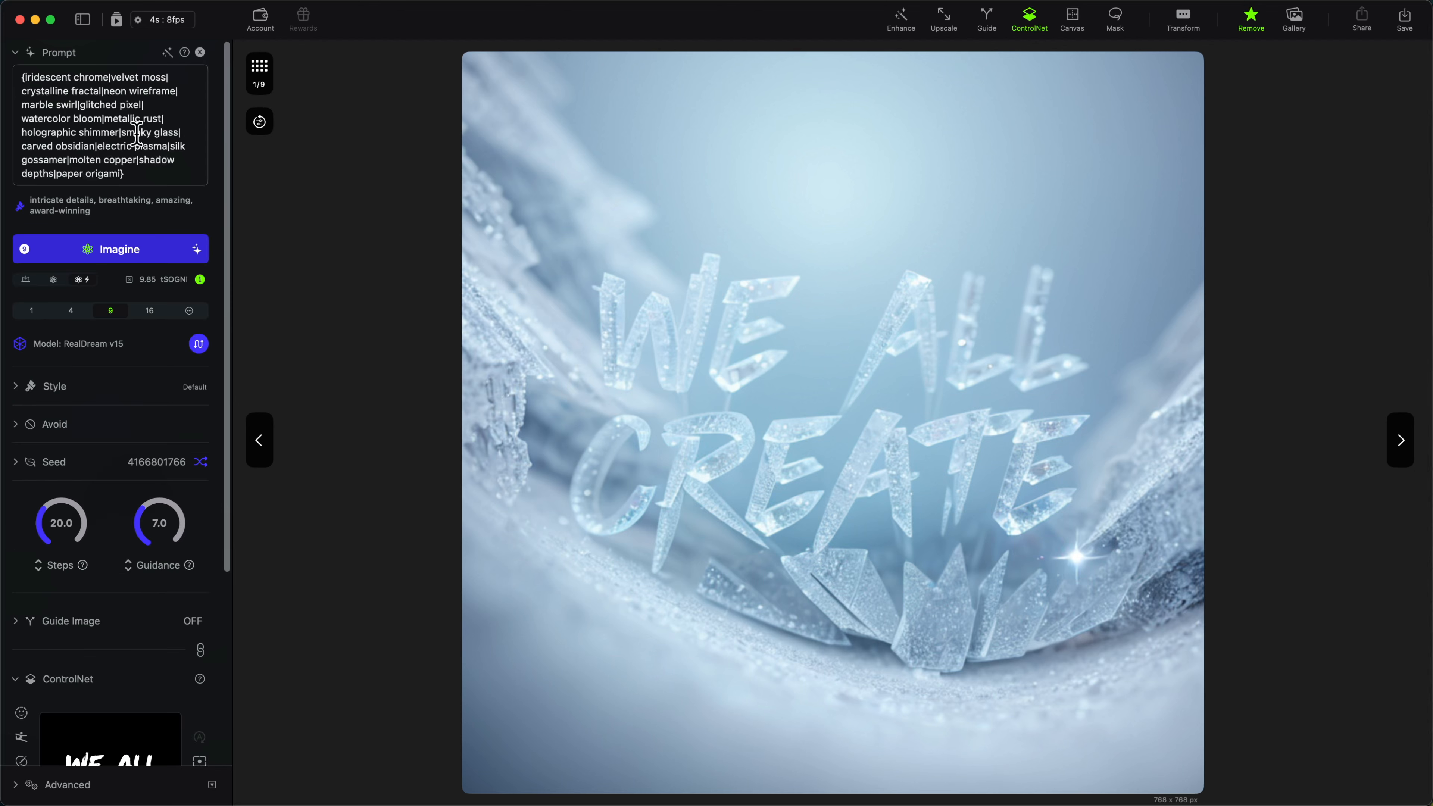
Step: Replace the prompt with the texture option list running from "liquid mercury" to "woven bamboo" and generate nine images
triple_click(75, 139)
type("{liquid mercury|fuzzy static|diamond dust|burnt parchment|frozen mist|coral reef|bronze patina|neon graffiti|crystal ice|ethereal glow|rough sandstone|digital glitch|silk ribbon|volcanic glass|prismatic light|woven bamboo}")
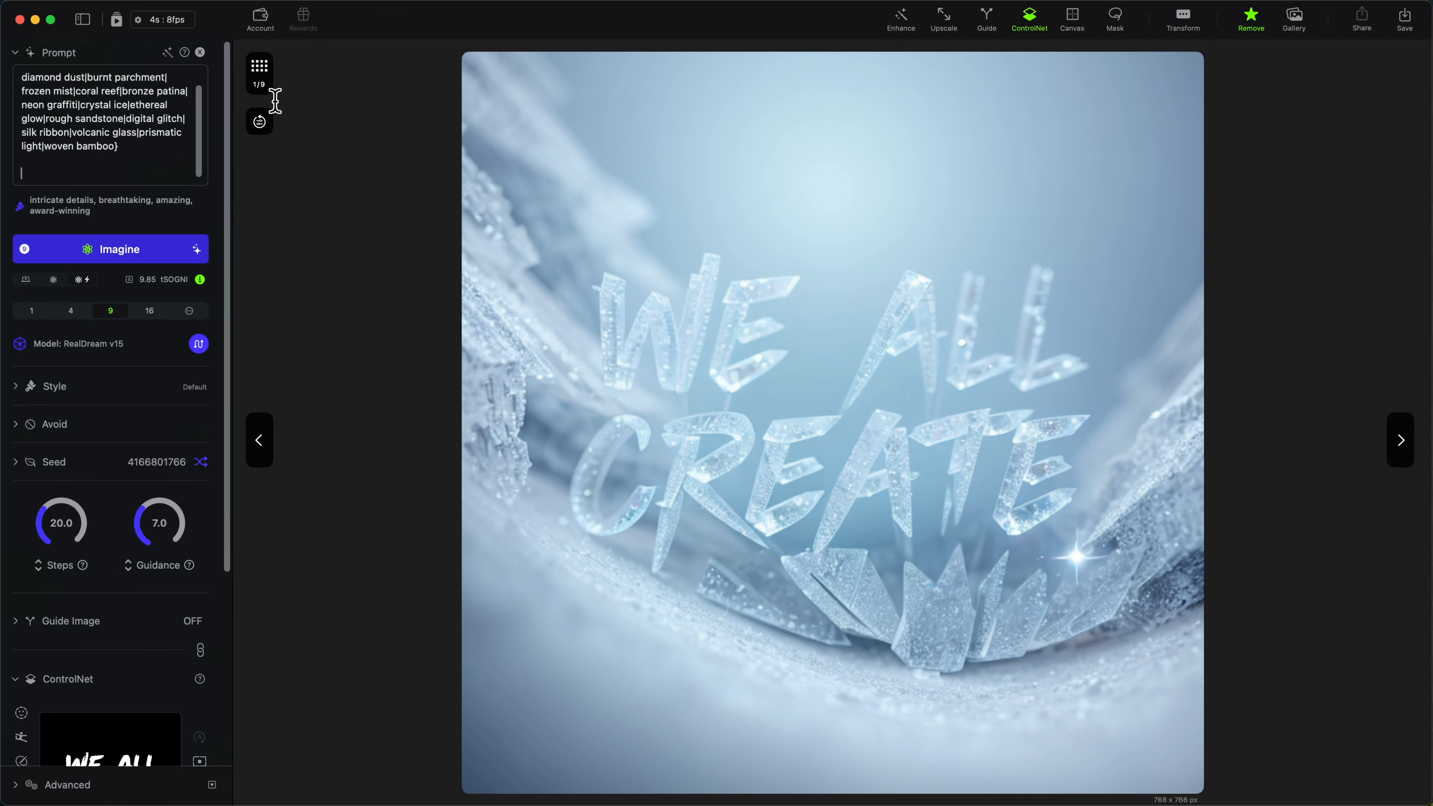
left_click(119, 237)
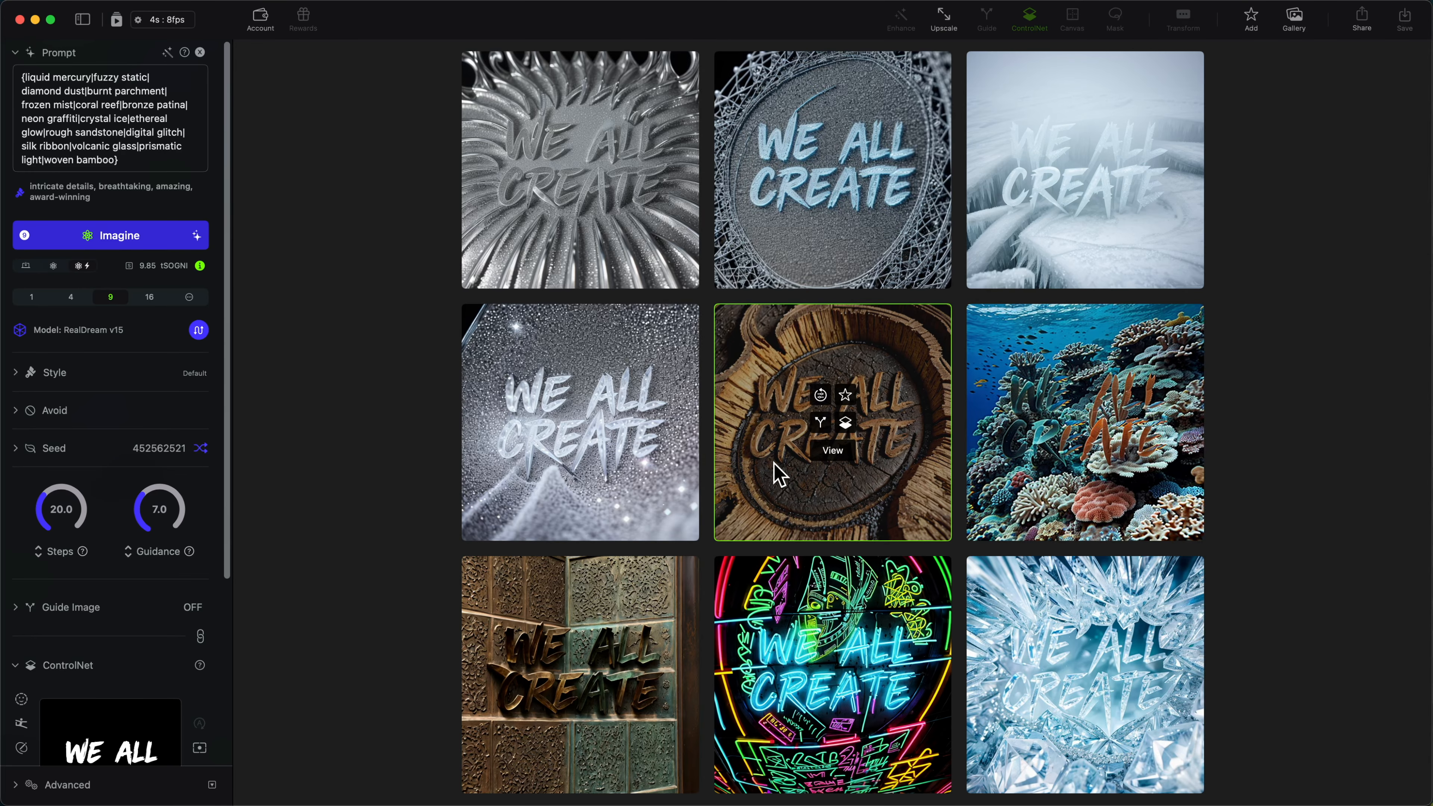
Step: Upscale the carved wood lettering image with the Real-ESRGAN model and add it to the gallery
left_click(845, 446)
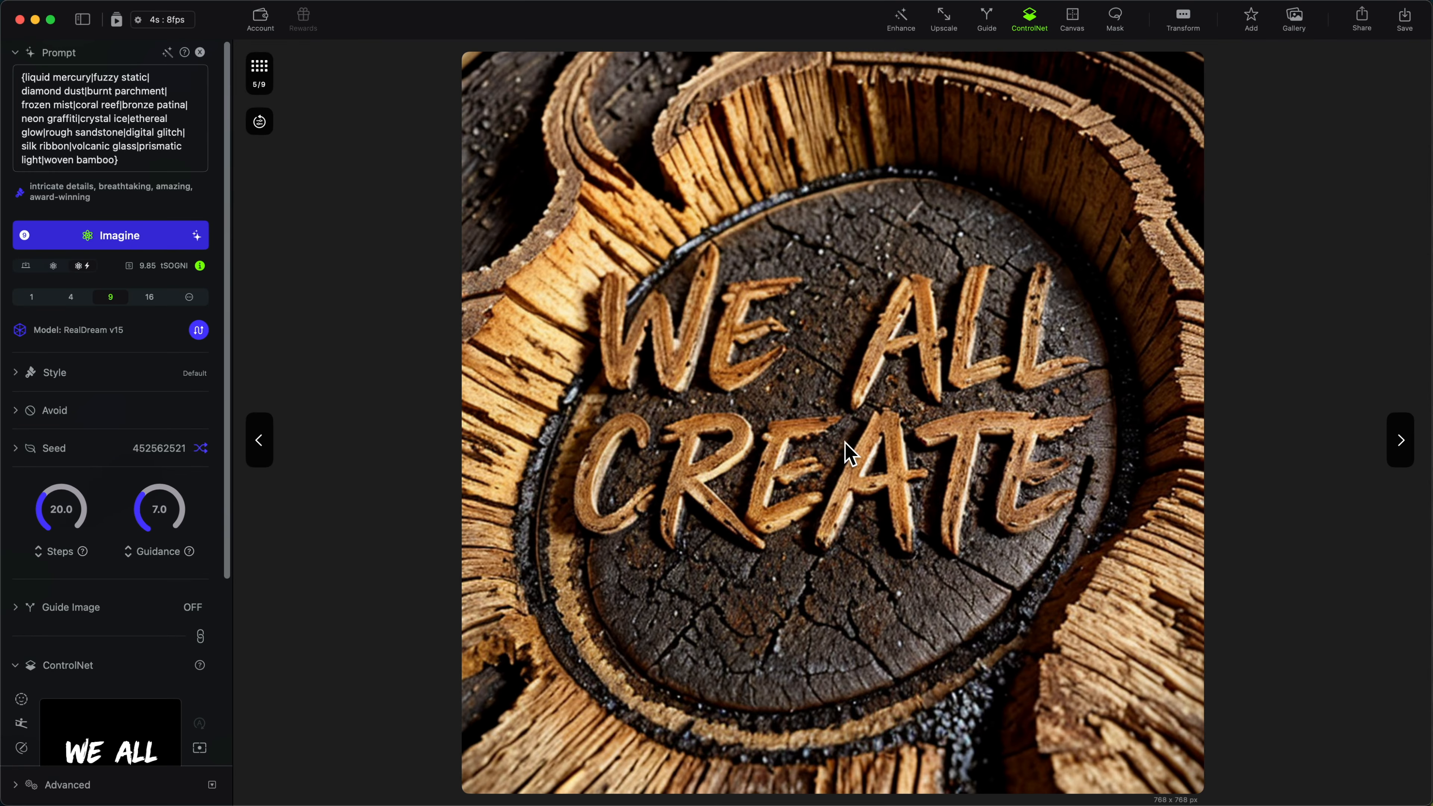
left_click(952, 21)
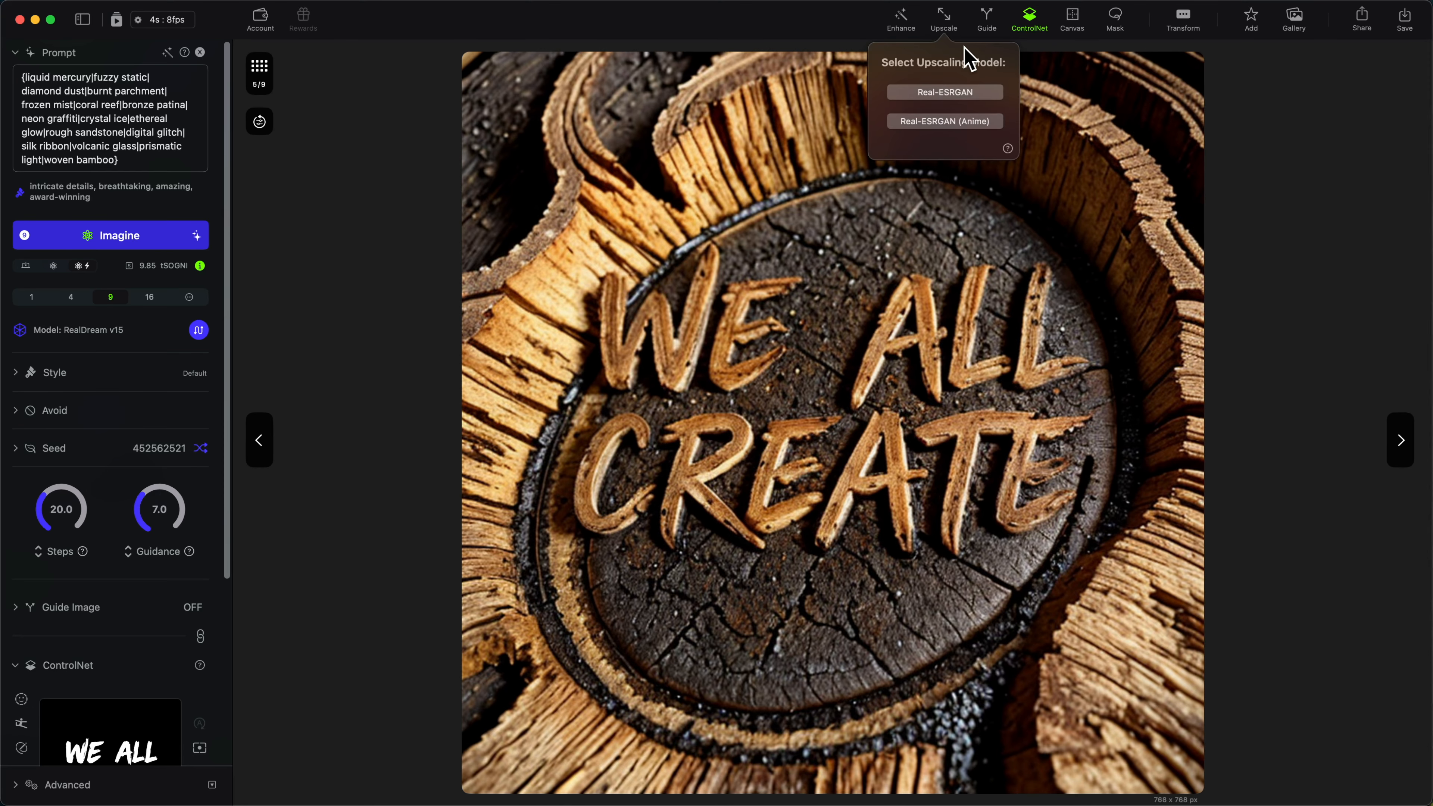
left_click(942, 24)
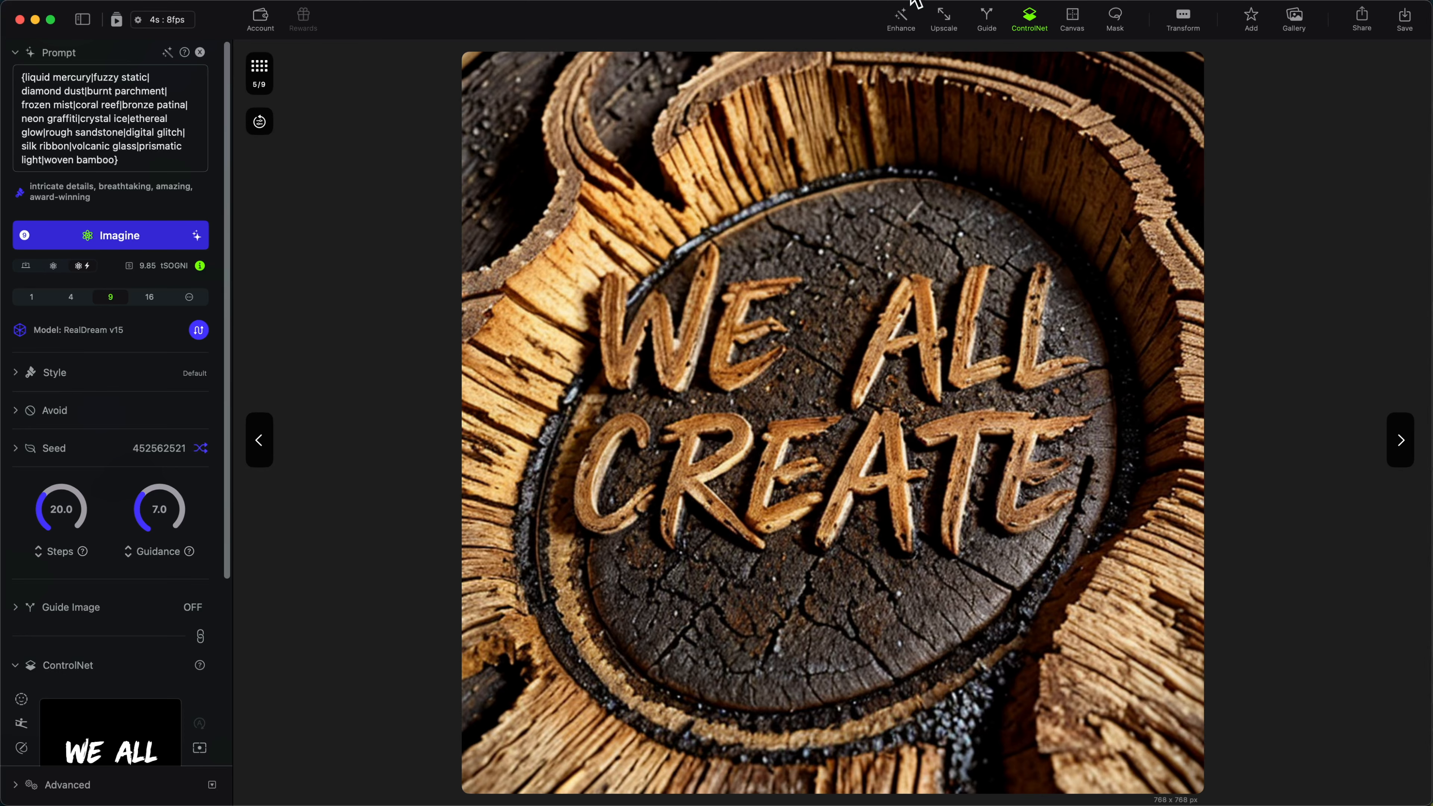
left_click(946, 23)
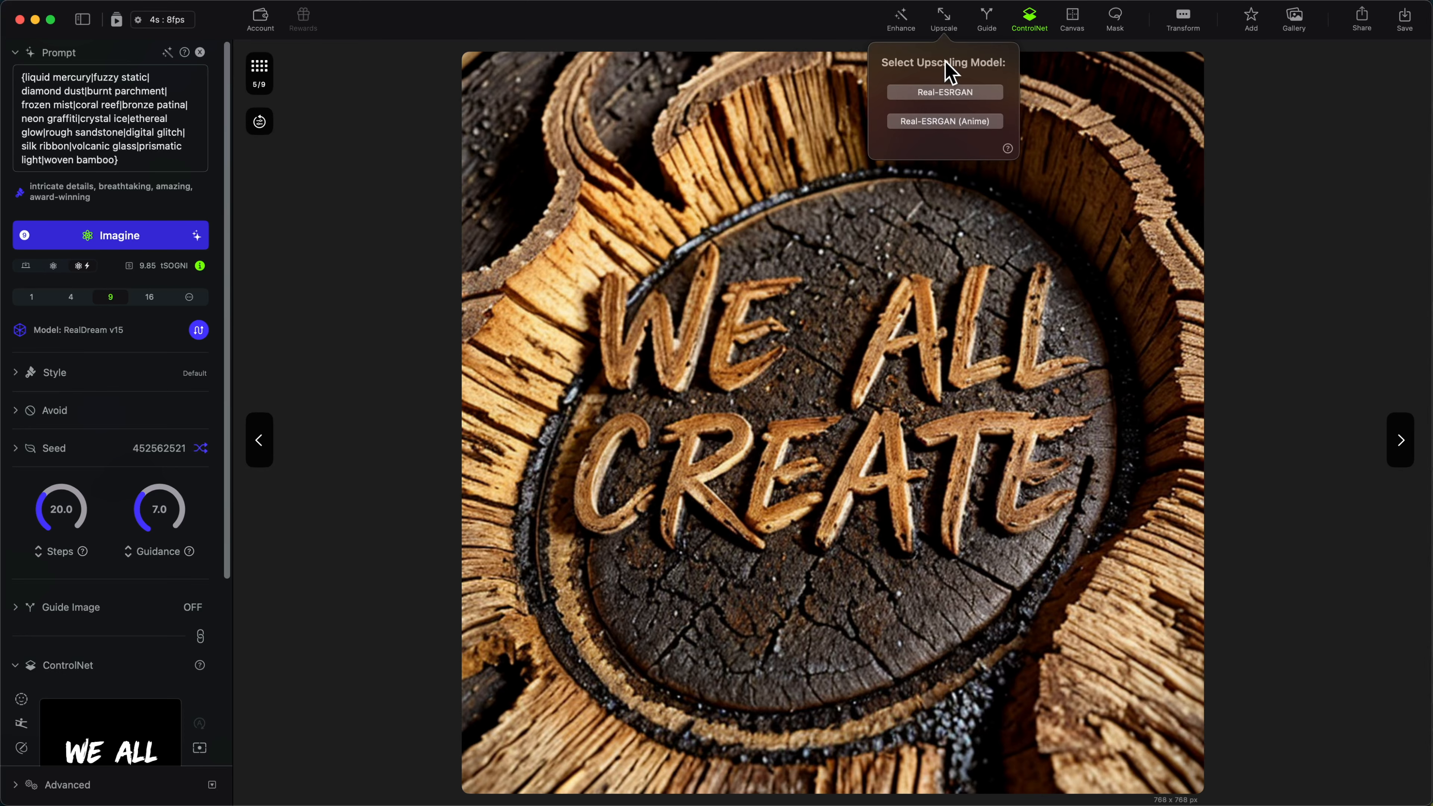
left_click(941, 95)
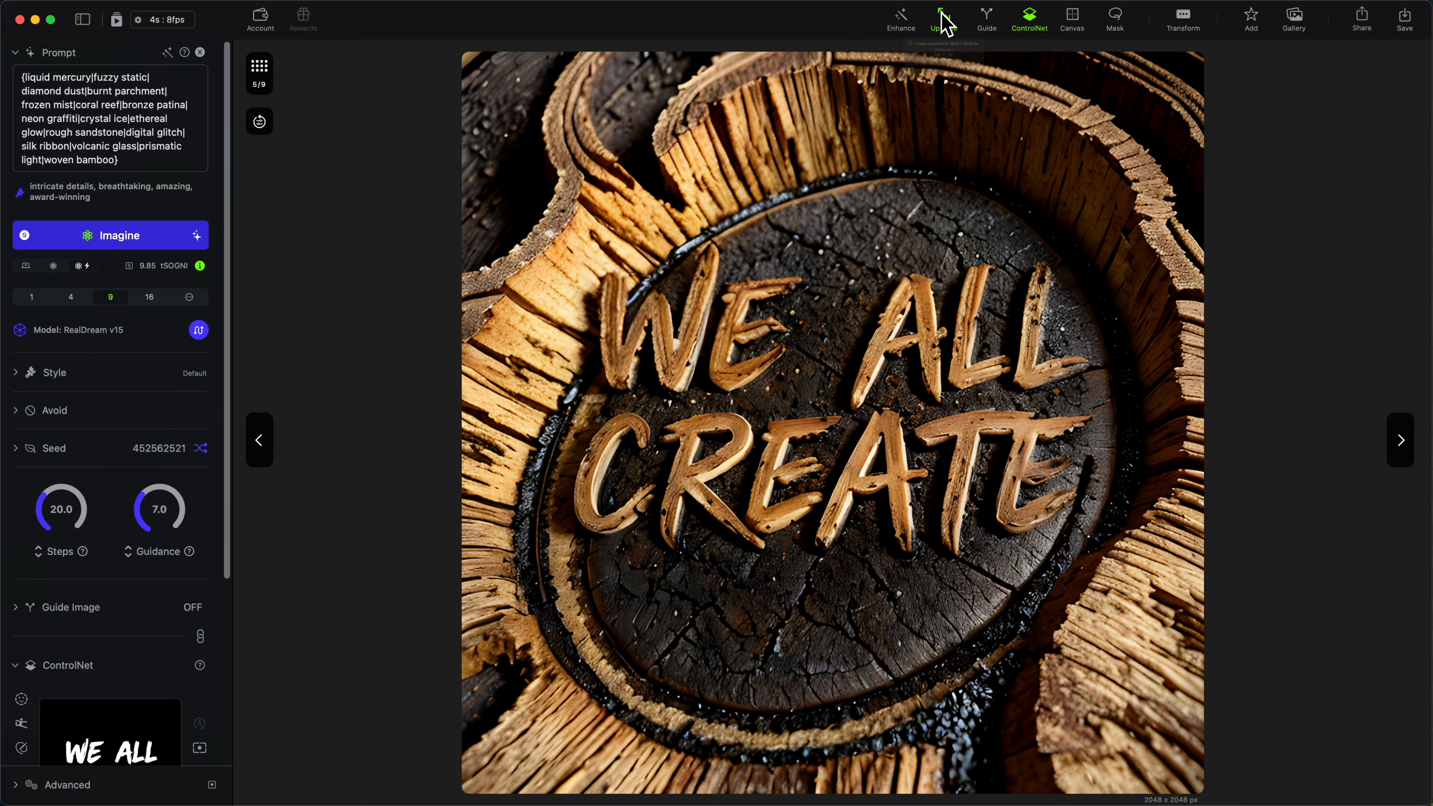
left_click(1251, 23)
Step: Try a Light enhancement on the upscaled wood lettering image and undo it
left_click(901, 21)
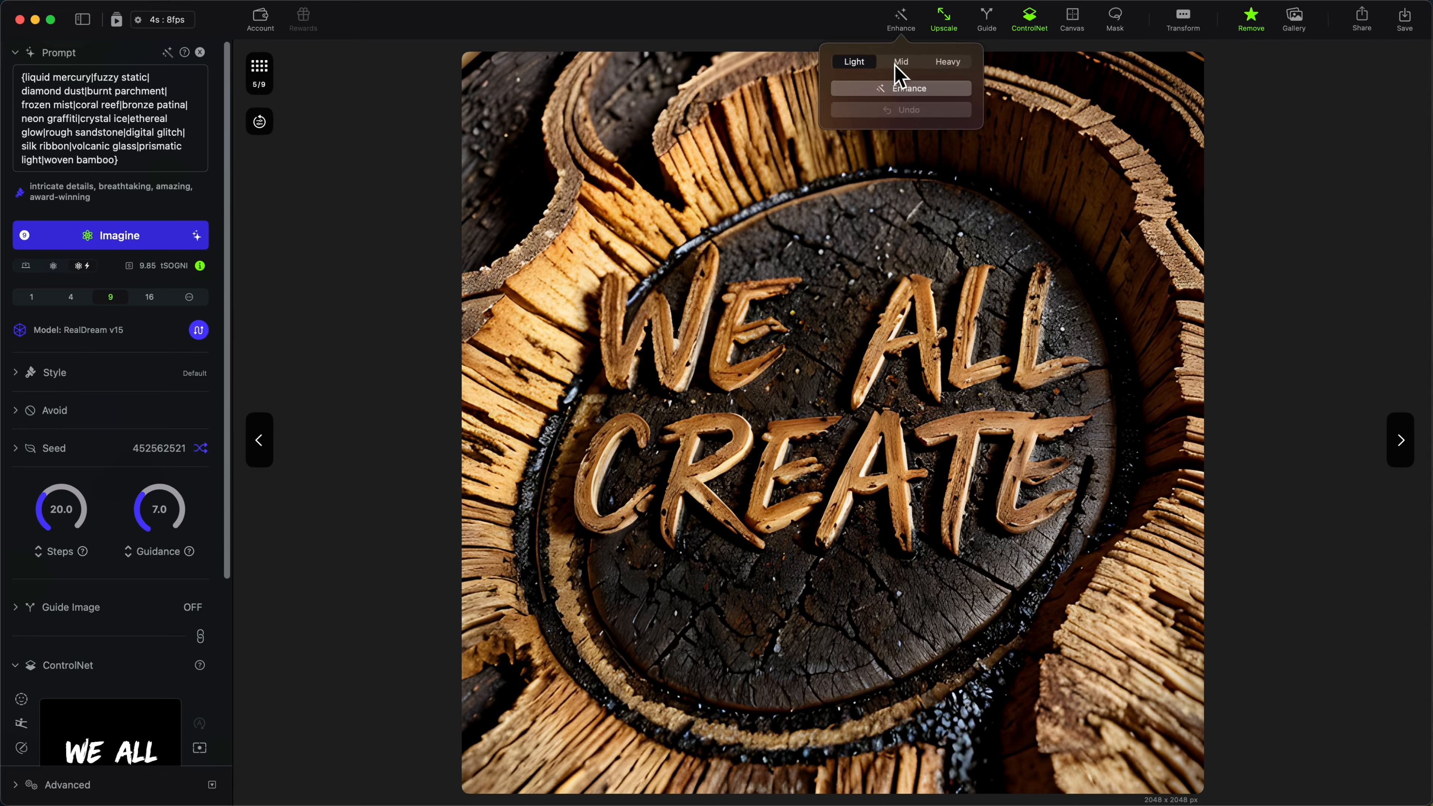
left_click(905, 87)
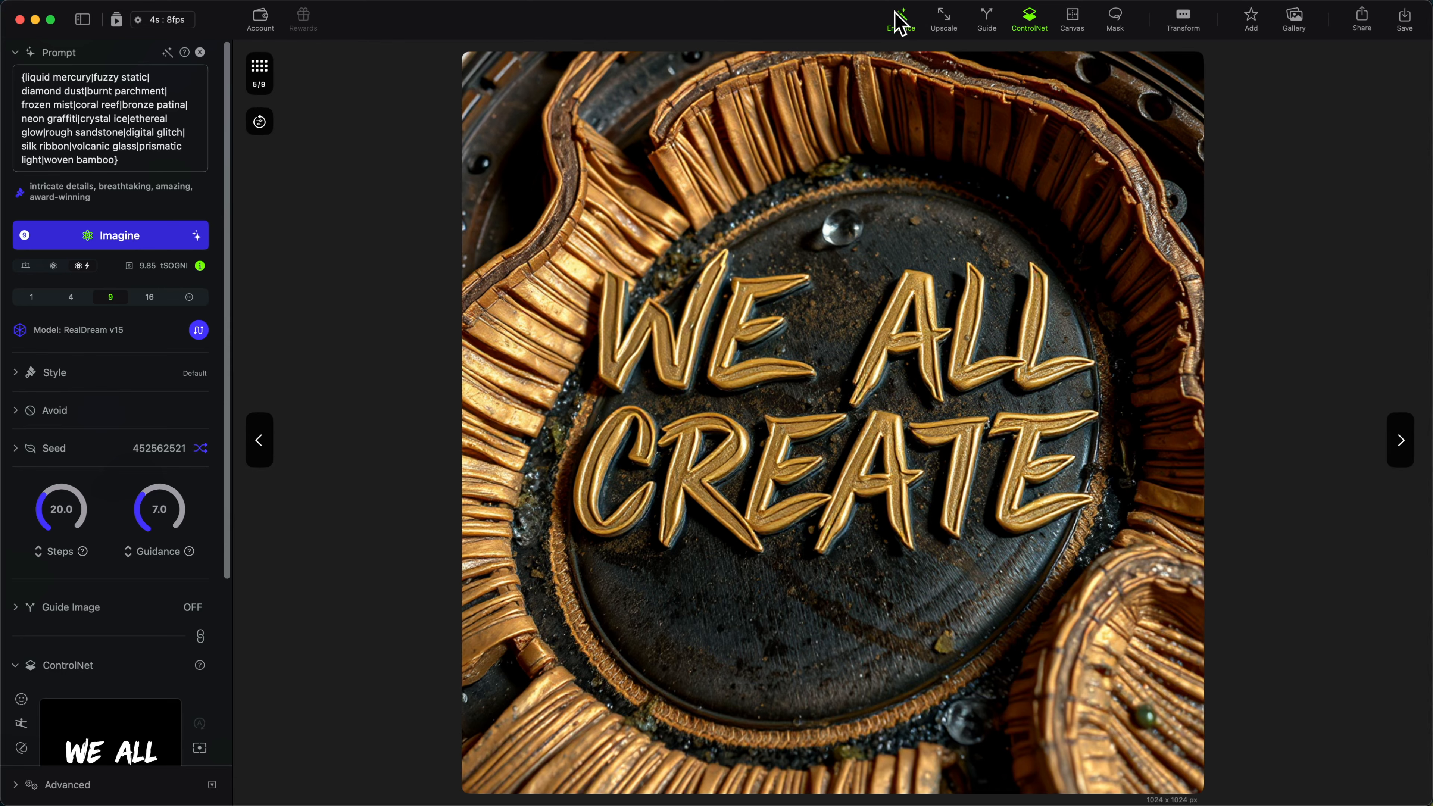
left_click(901, 23)
left_click(925, 111)
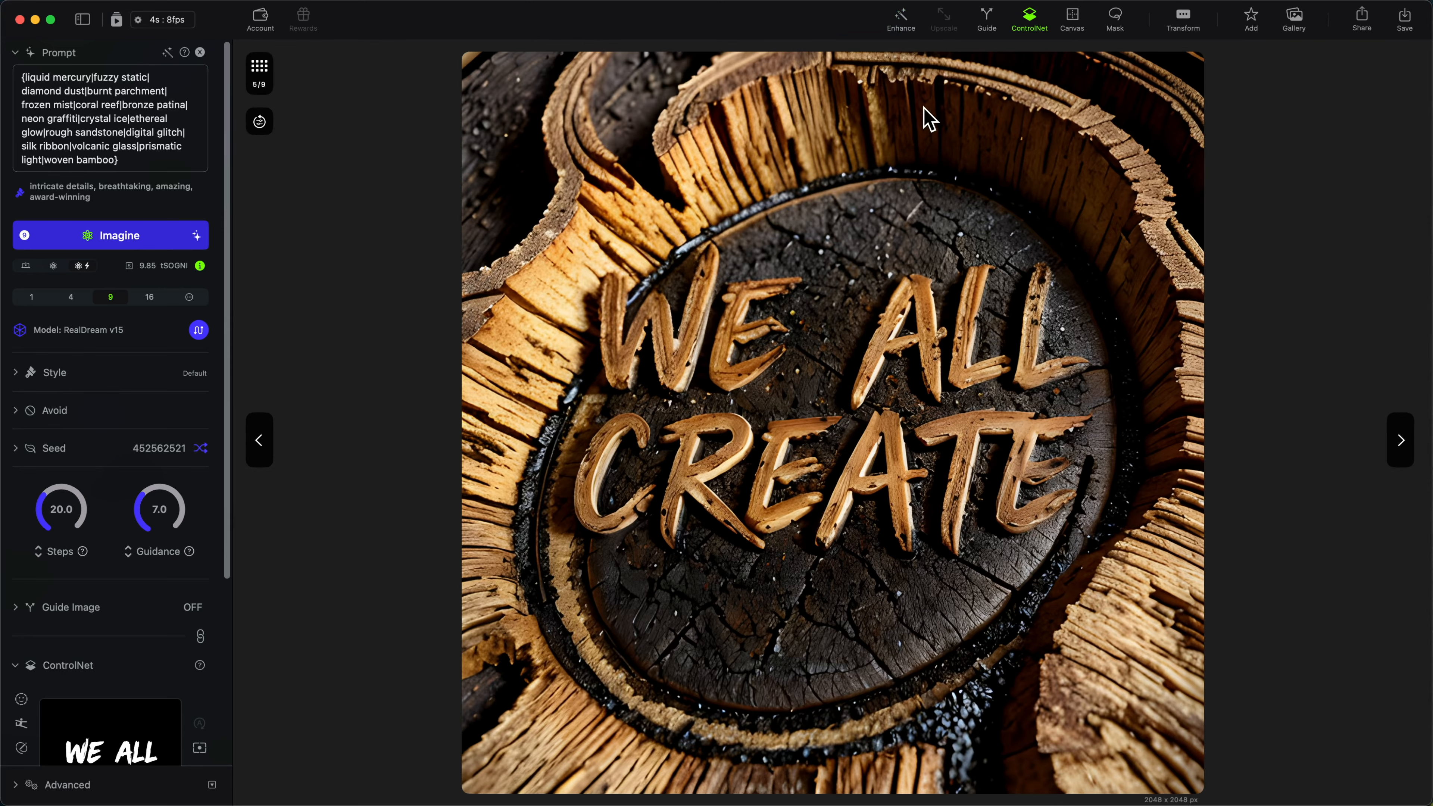
Step: Page from the silver metallic result to the snowy frozen lettering image and upscale it with Real-ESRGAN
left_click(863, 446)
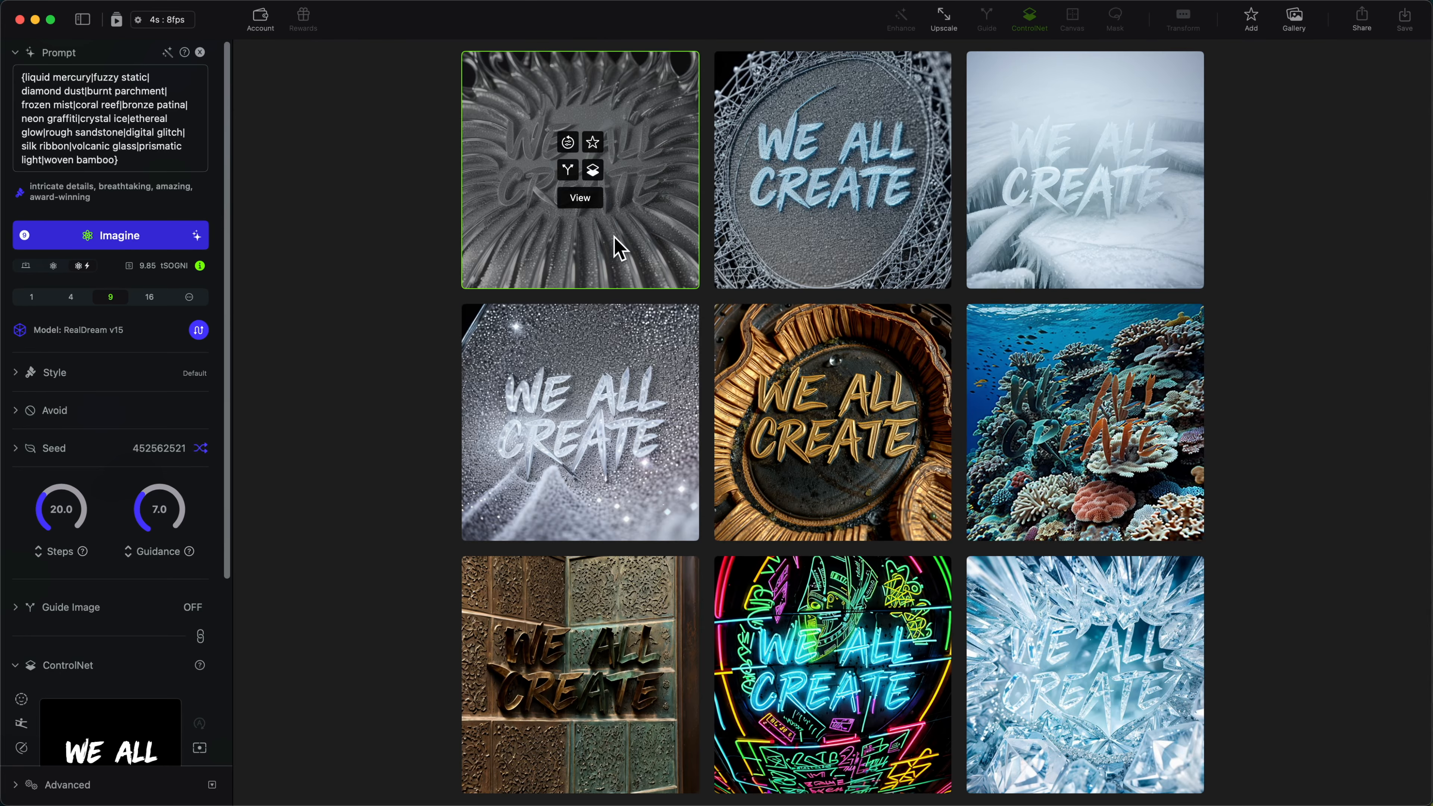
left_click(619, 249)
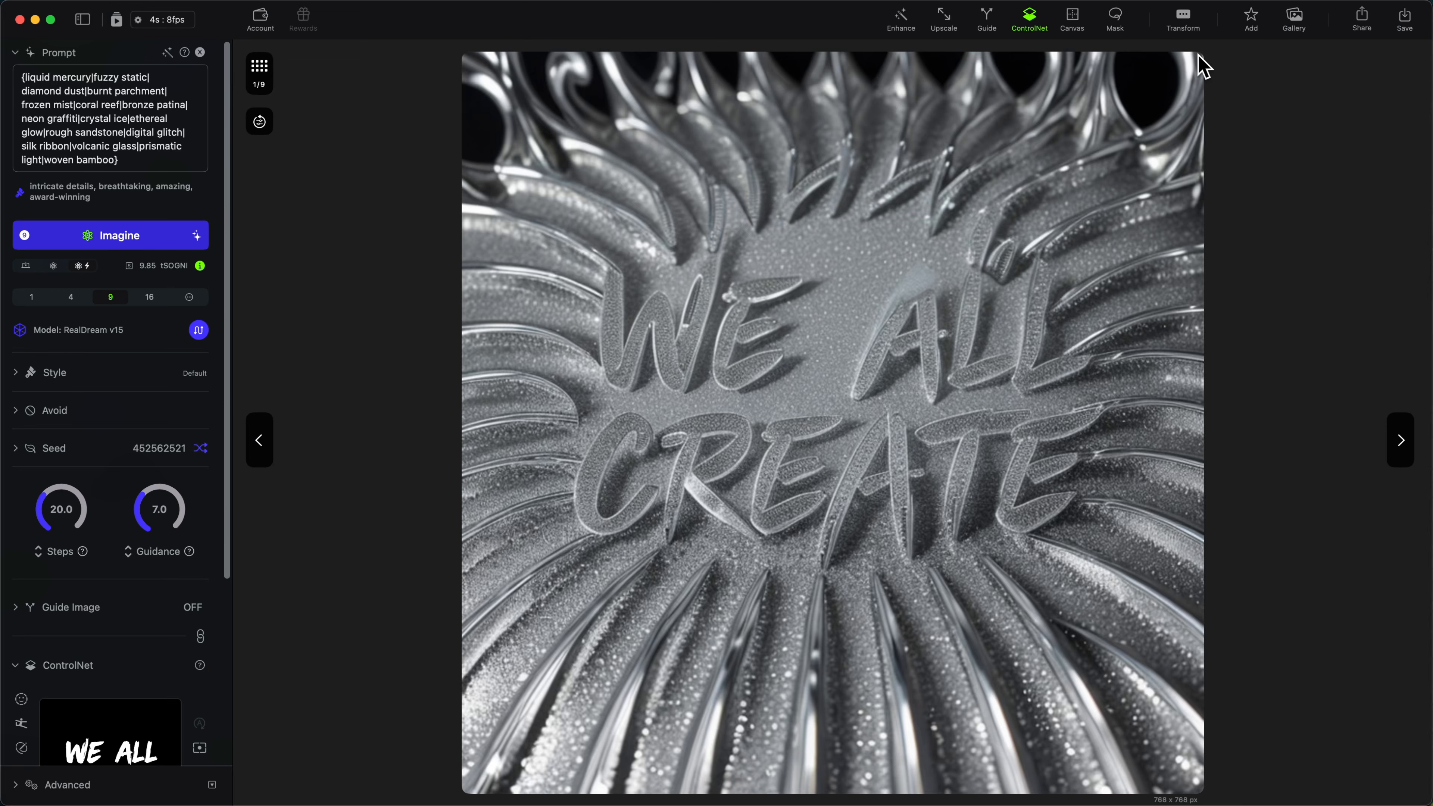
key("Right")
key("Right")
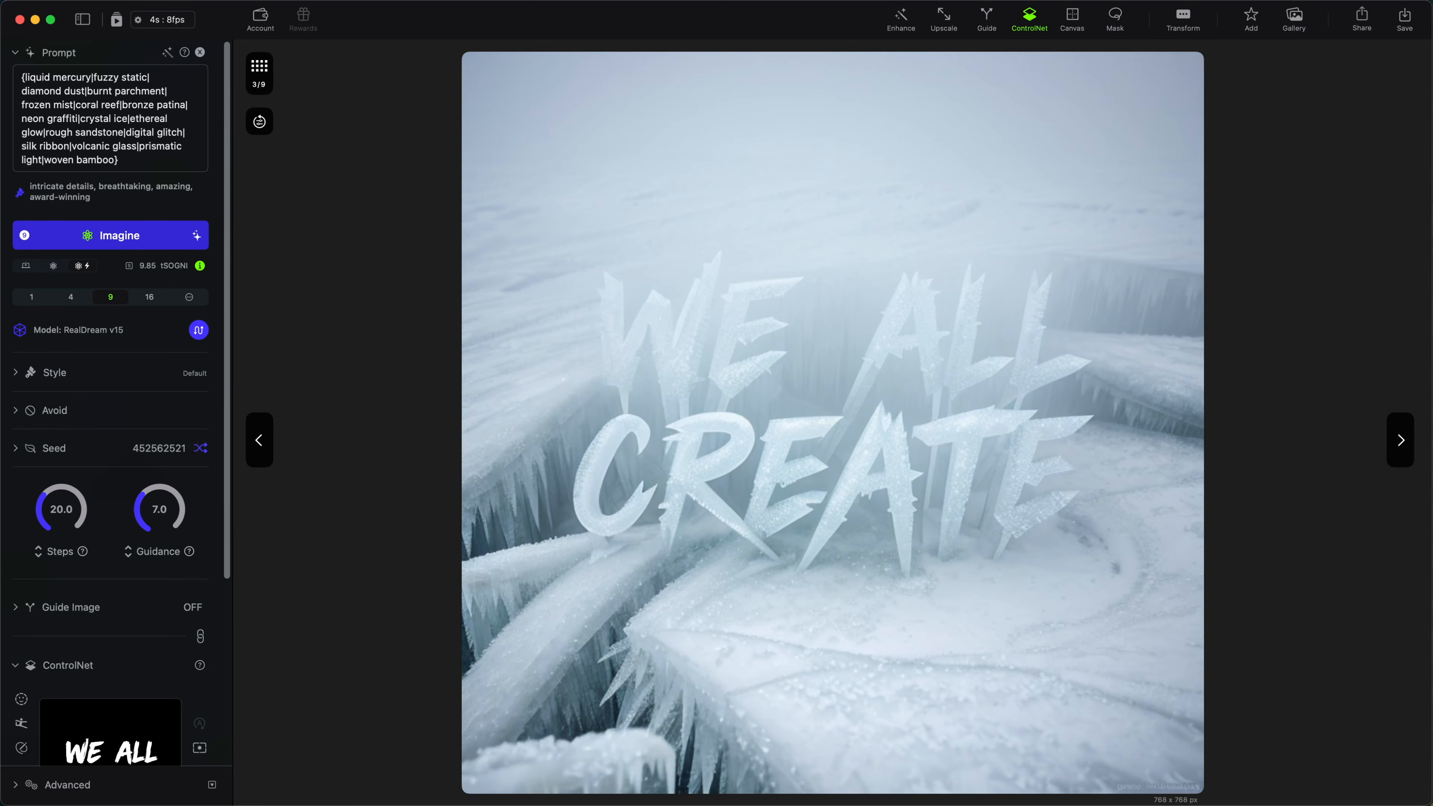
left_click(944, 18)
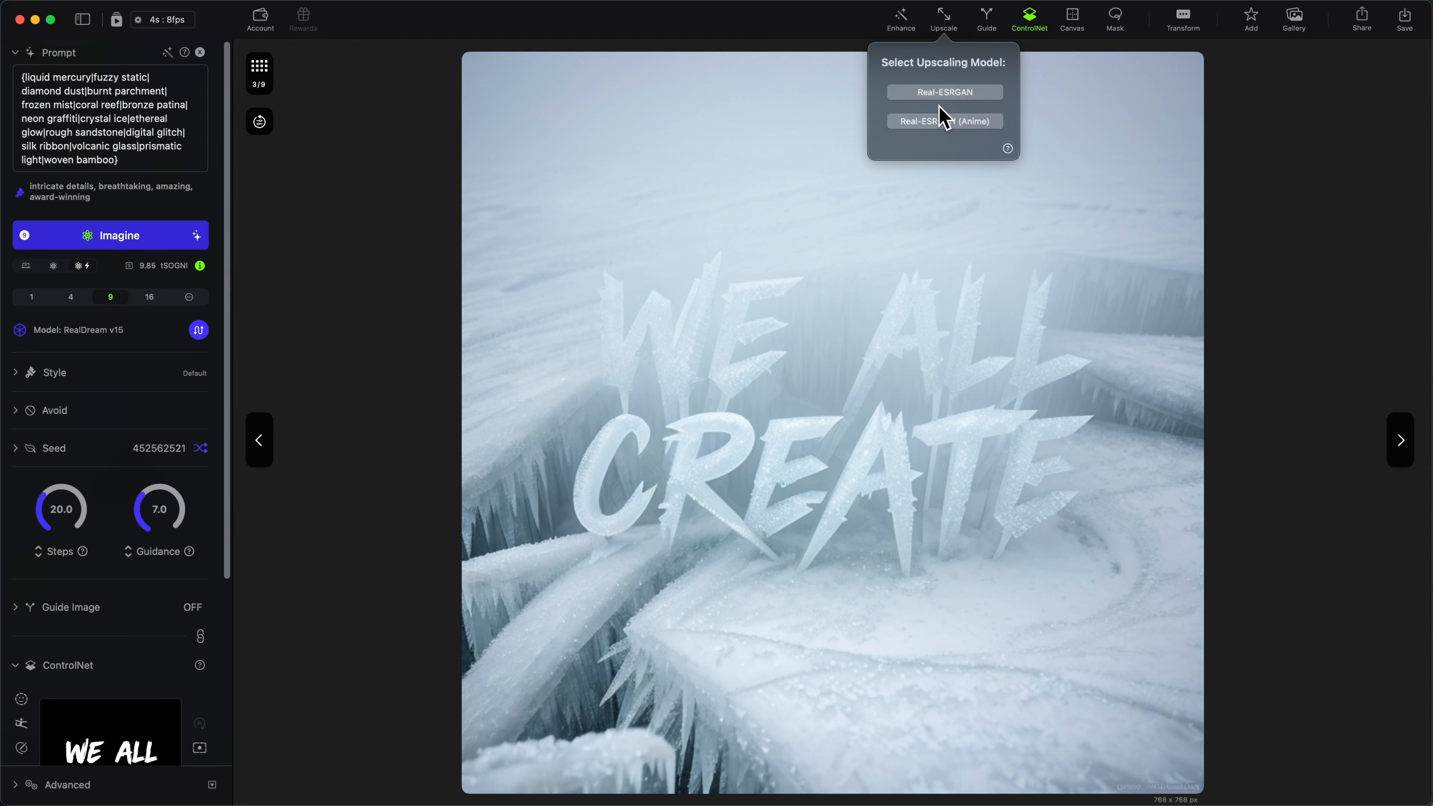
left_click(953, 92)
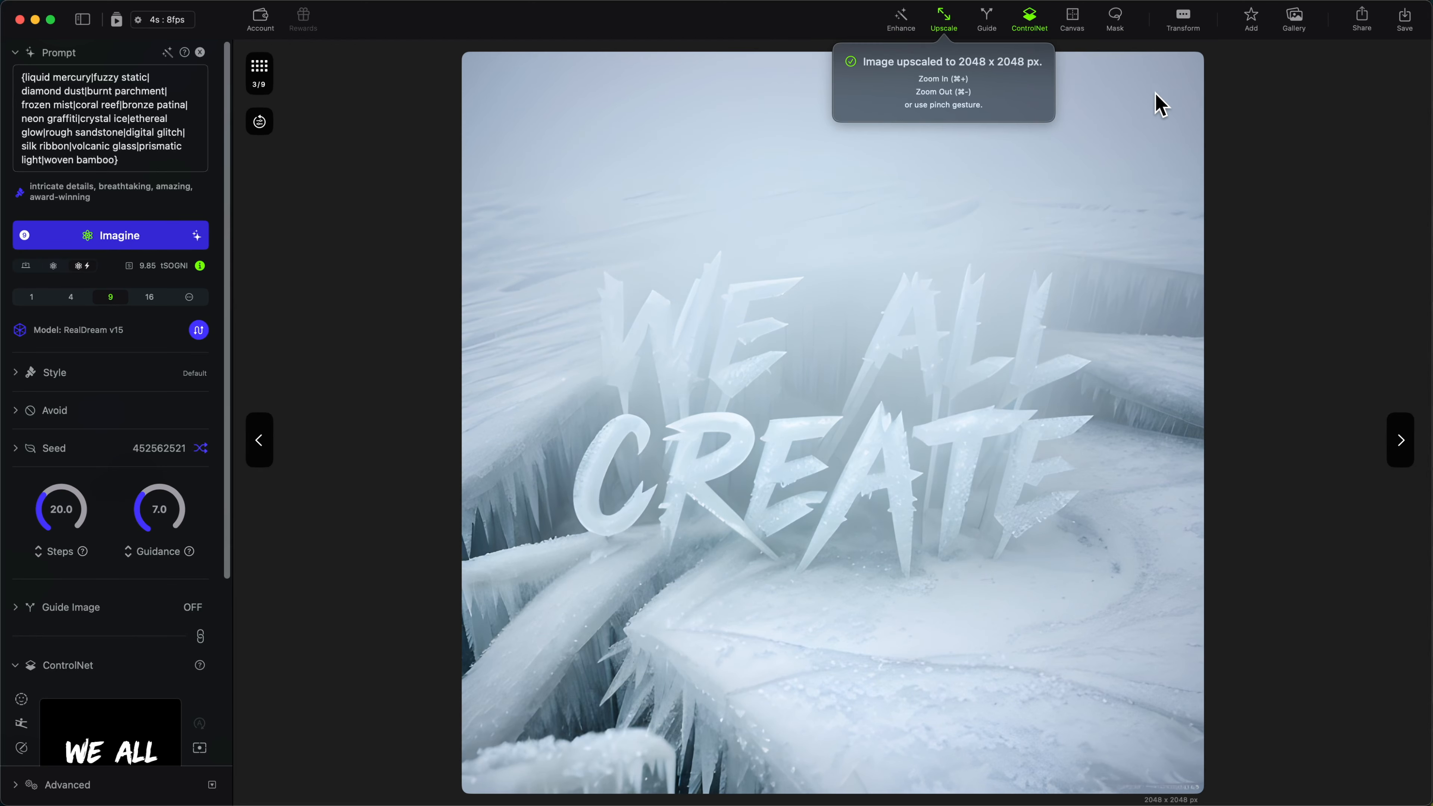
Step: Go to the last result, the blue crystal ice lettering, and upscale it with Real-ESRGAN
key("End")
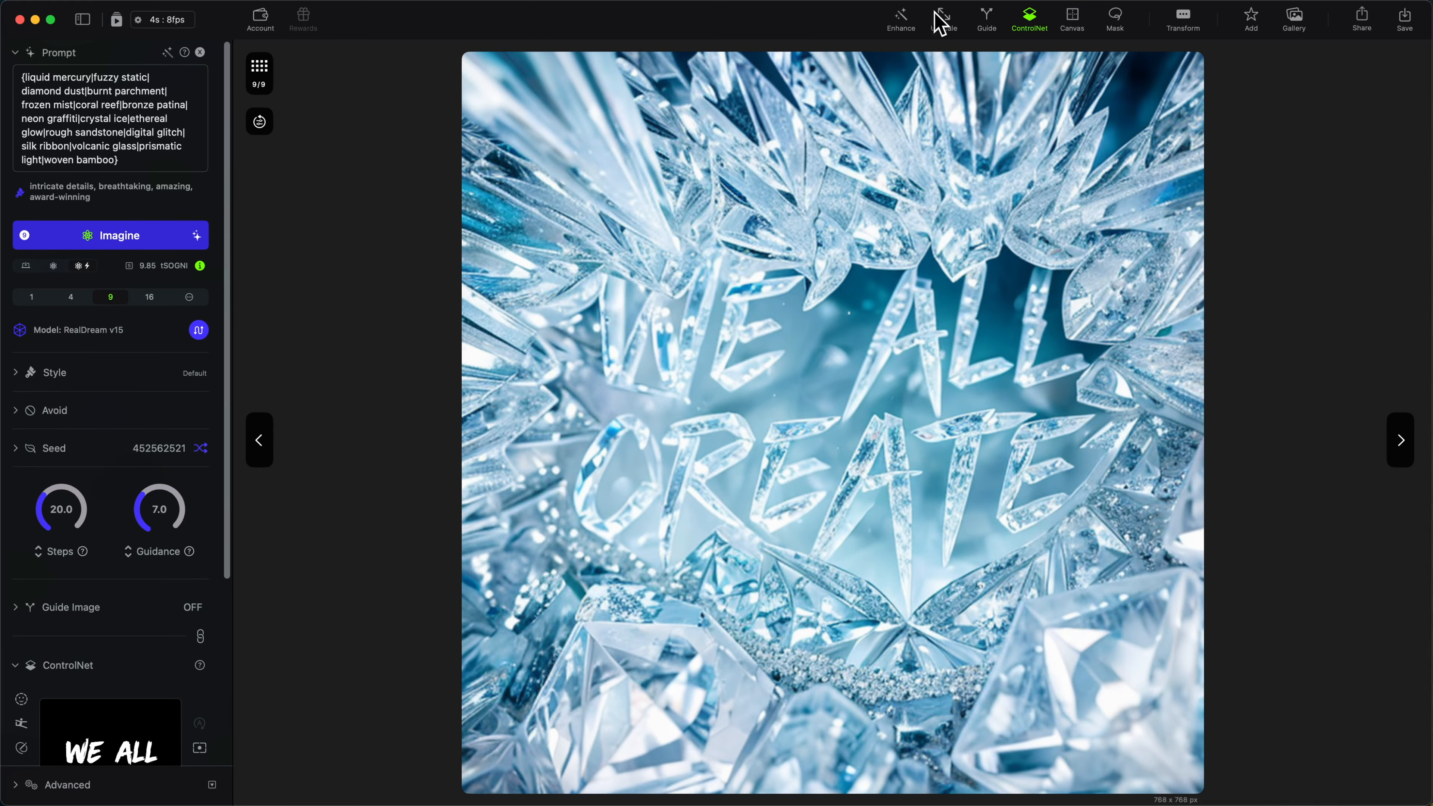
left_click(943, 18)
left_click(961, 89)
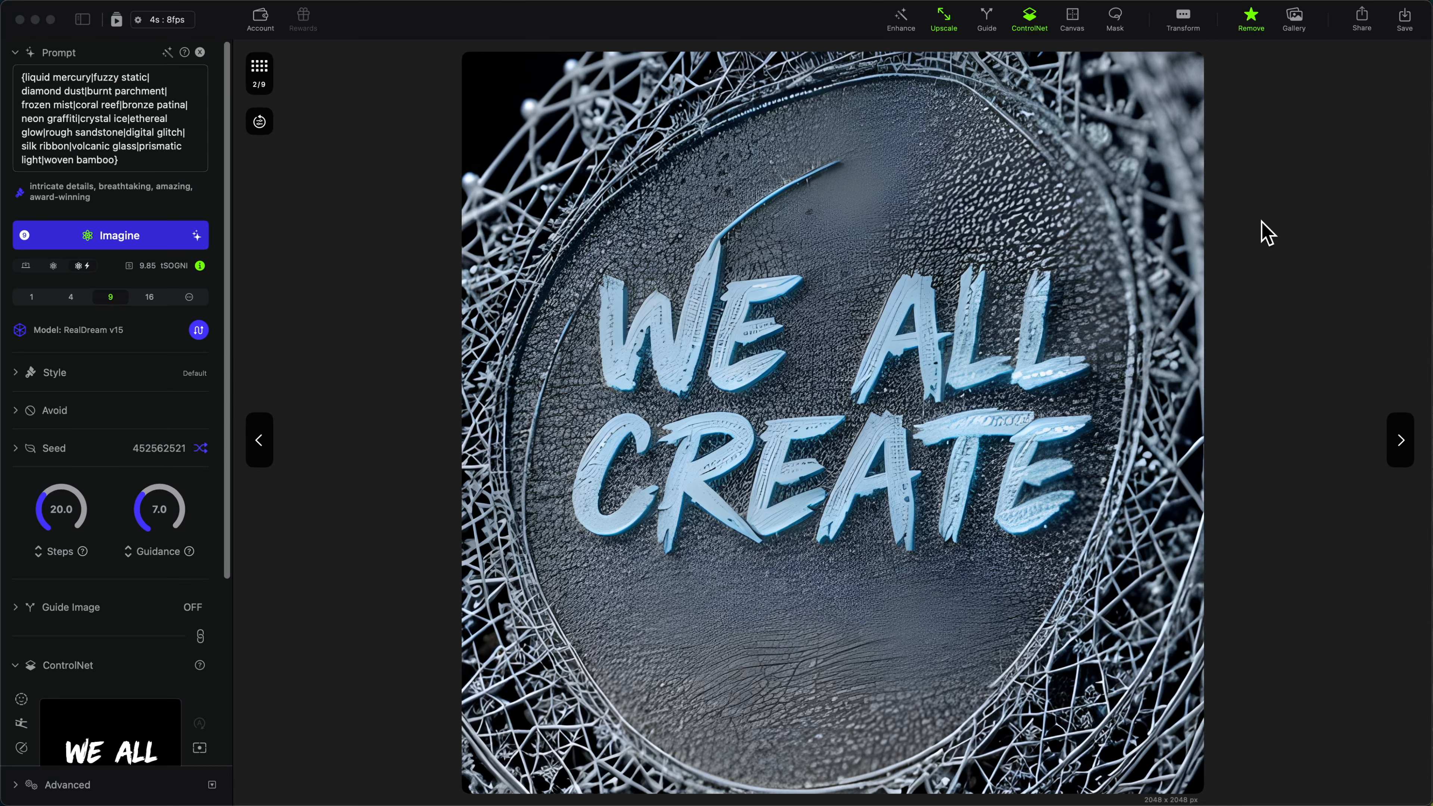
Step: Replace the prompt with the painterly option list running from "impressionist brushstrokes" to "pointillist dots" and generate nine images
left_click(97, 115)
key("super+a")
type("{impressionist brushstrokes|watercolor bleeding|oil paint thick|pastel chalk|acrylic pour|tie-dye swirl|rainbow gradient|sunset blend|aurora borealis|stained glass|mosaic tiles|pop art dots|abstract splash|color field|graffiti spray|pointillist dots}")
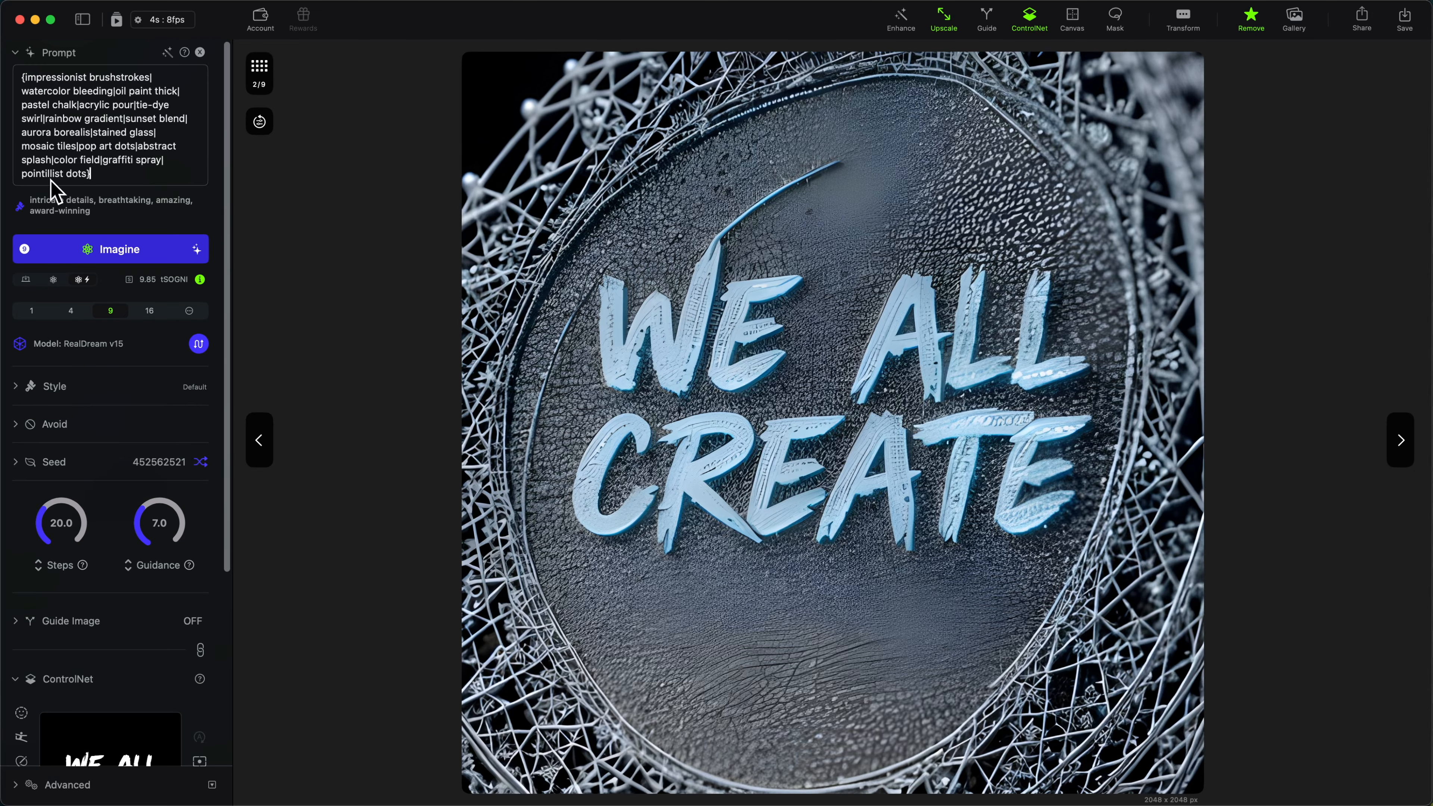
left_click(104, 251)
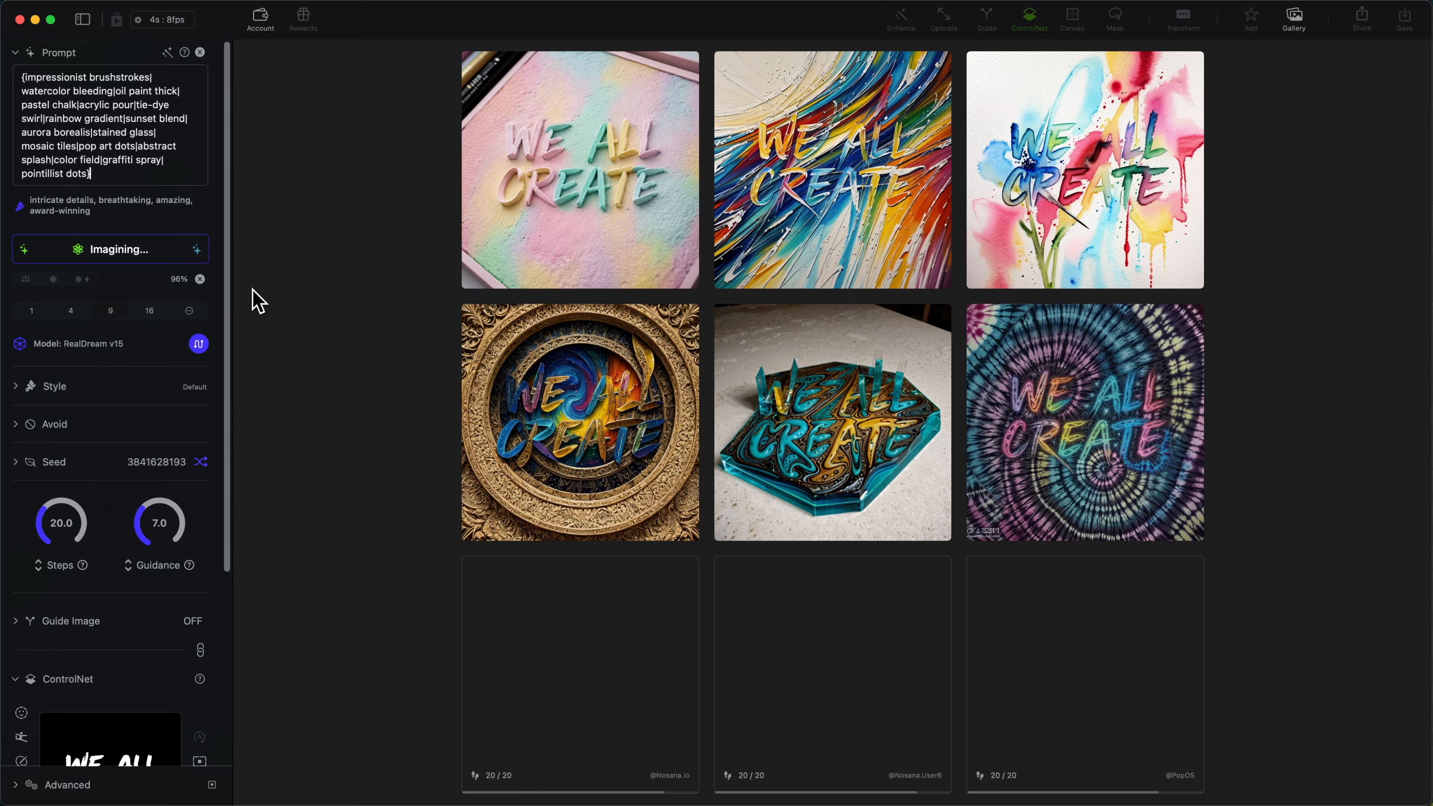
Step: Upscale the pastel chalk and teal acrylic pour lettering images with Real-ESRGAN and save the upscaled work to the gallery
left_click(566, 220)
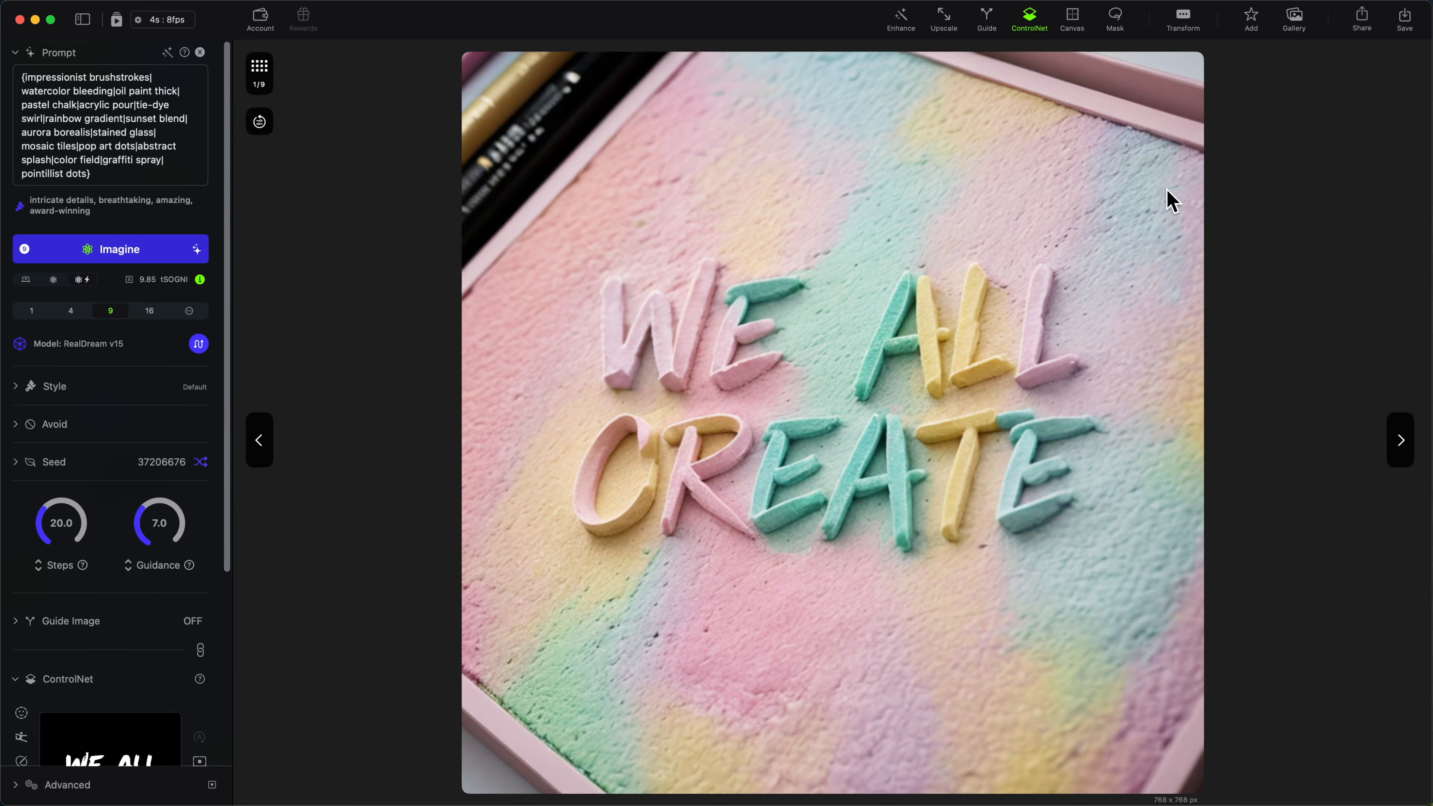
left_click(943, 18)
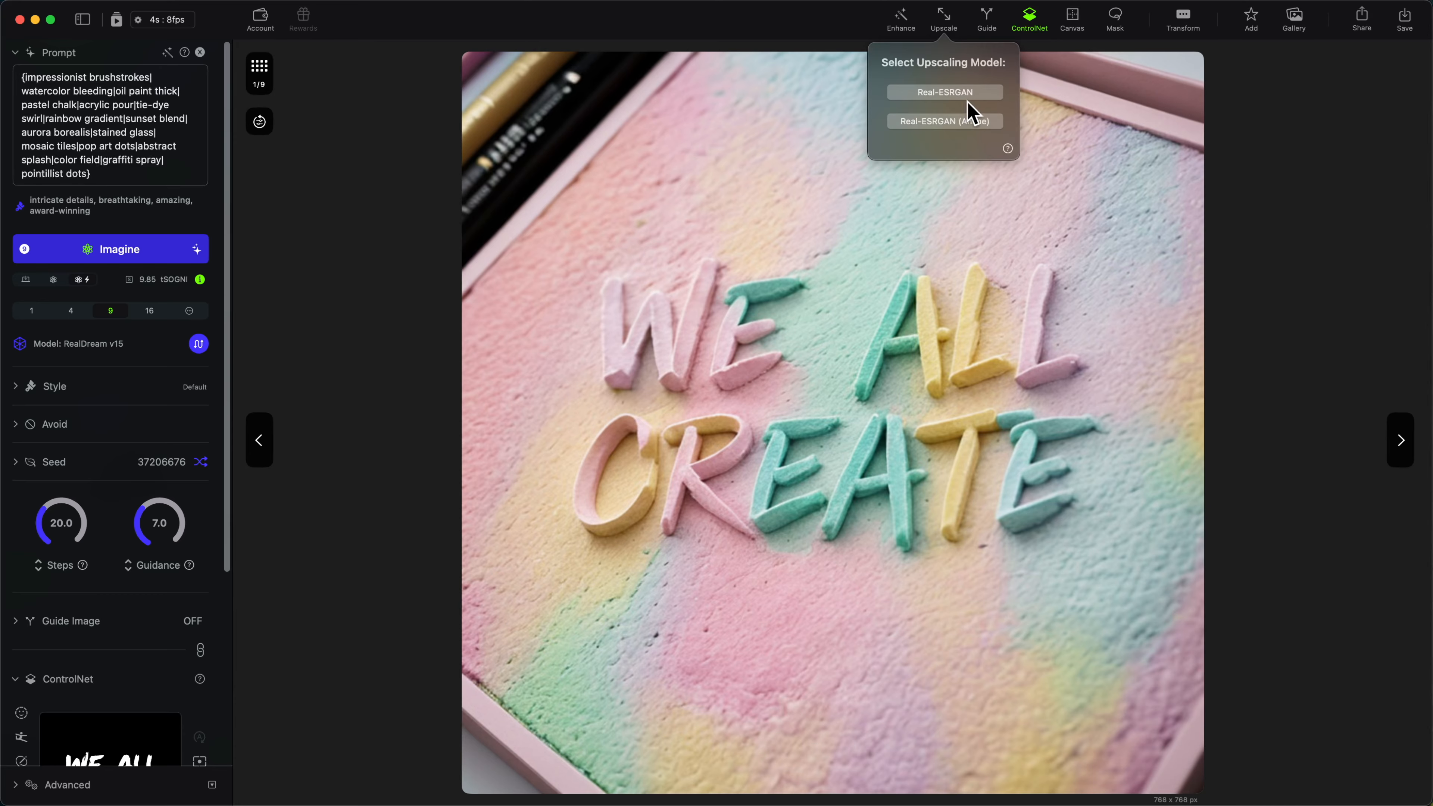
left_click(978, 97)
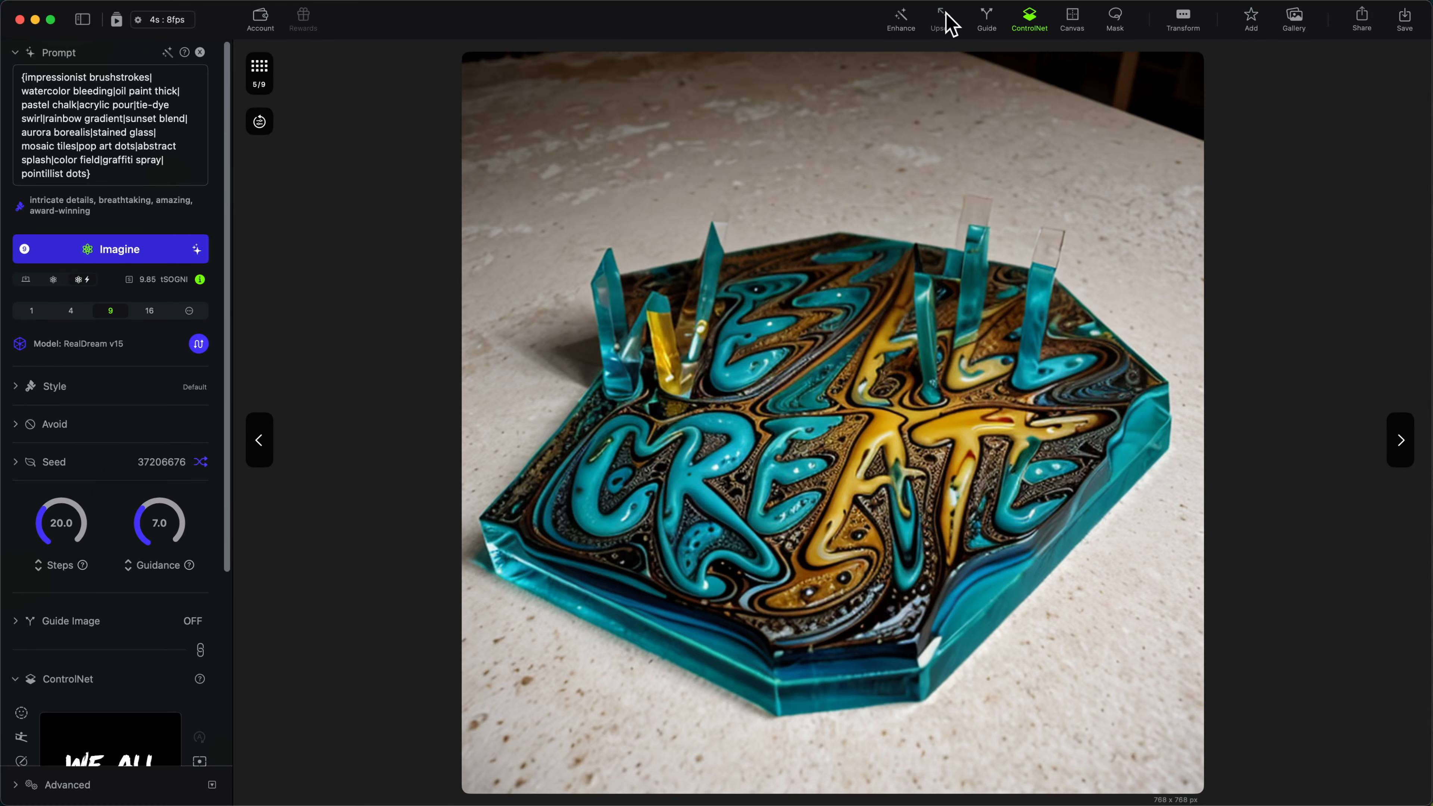
left_click(945, 14)
left_click(954, 97)
left_click(1241, 20)
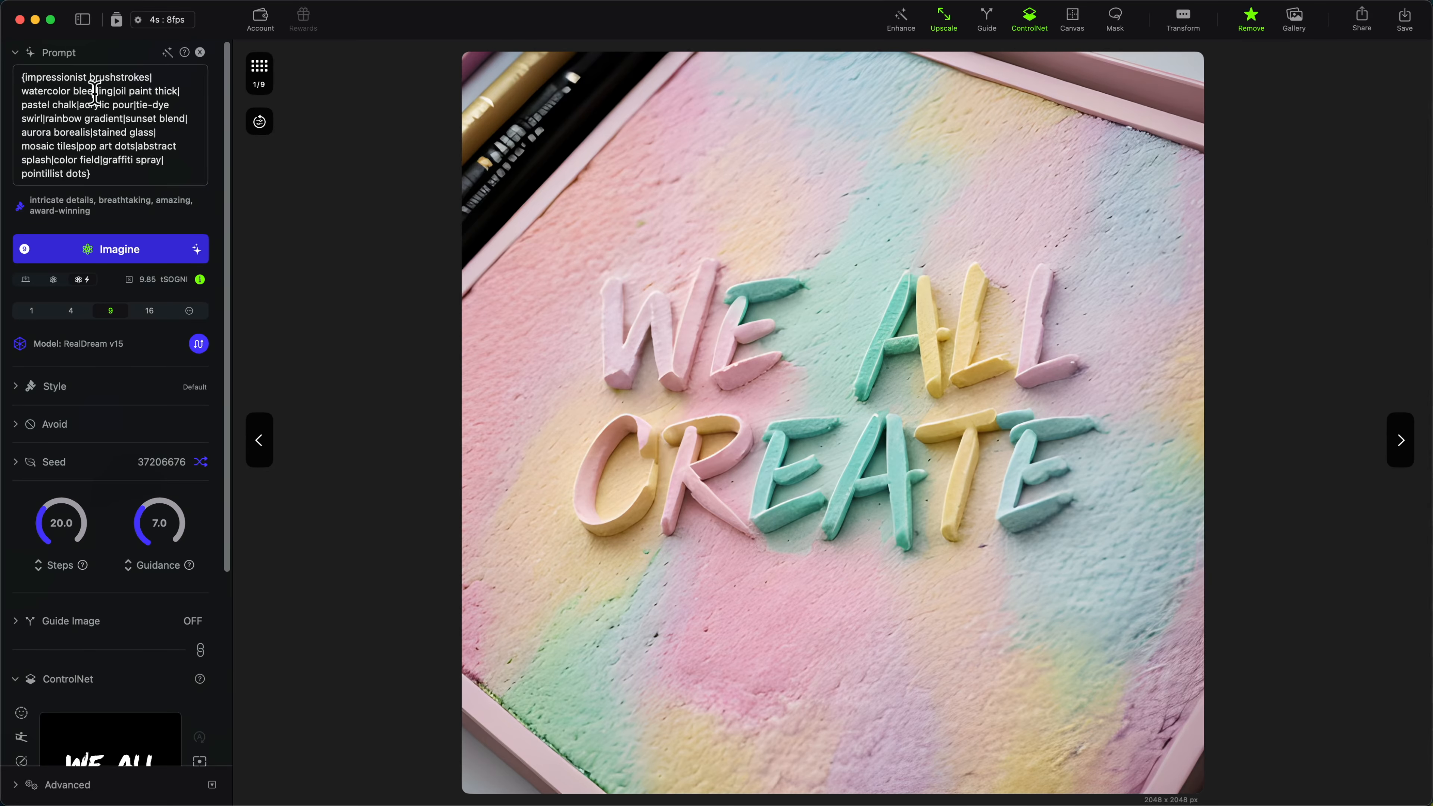
Step: Replace the prompt with the nature option list running from "tree bark ridges" to "honeycomb cells" and generate nine images
triple_click(95, 96)
type("{tree bark ridges|butterfly wings|ocean foam|mountain stone|sunset clouds|zebra stripes|flower petals|river ripples|forest moss|coral branches|bird feathers|lightning bolts|autumn leaves|crystal geodes|sand dunes|honeycomb cells}")
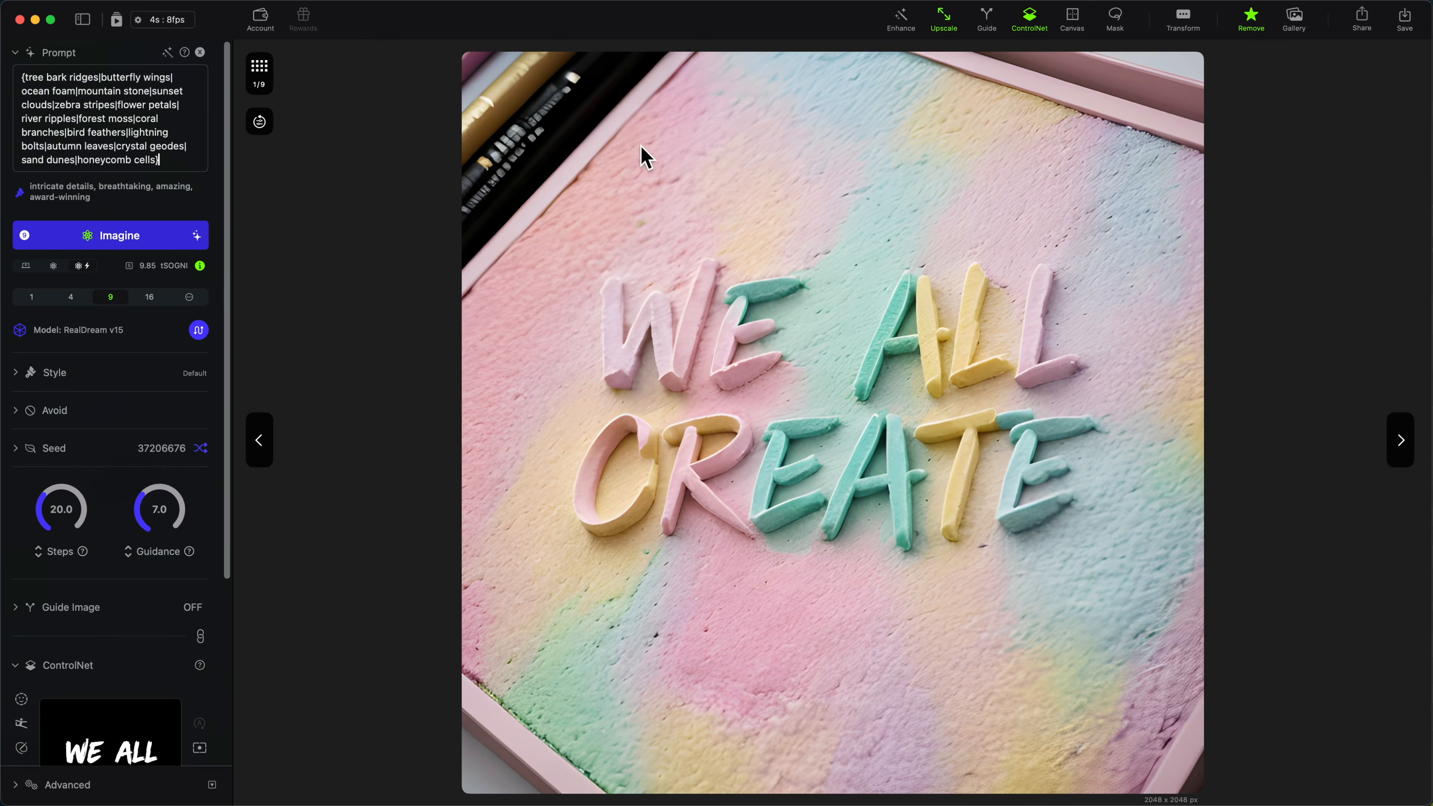
left_click(136, 240)
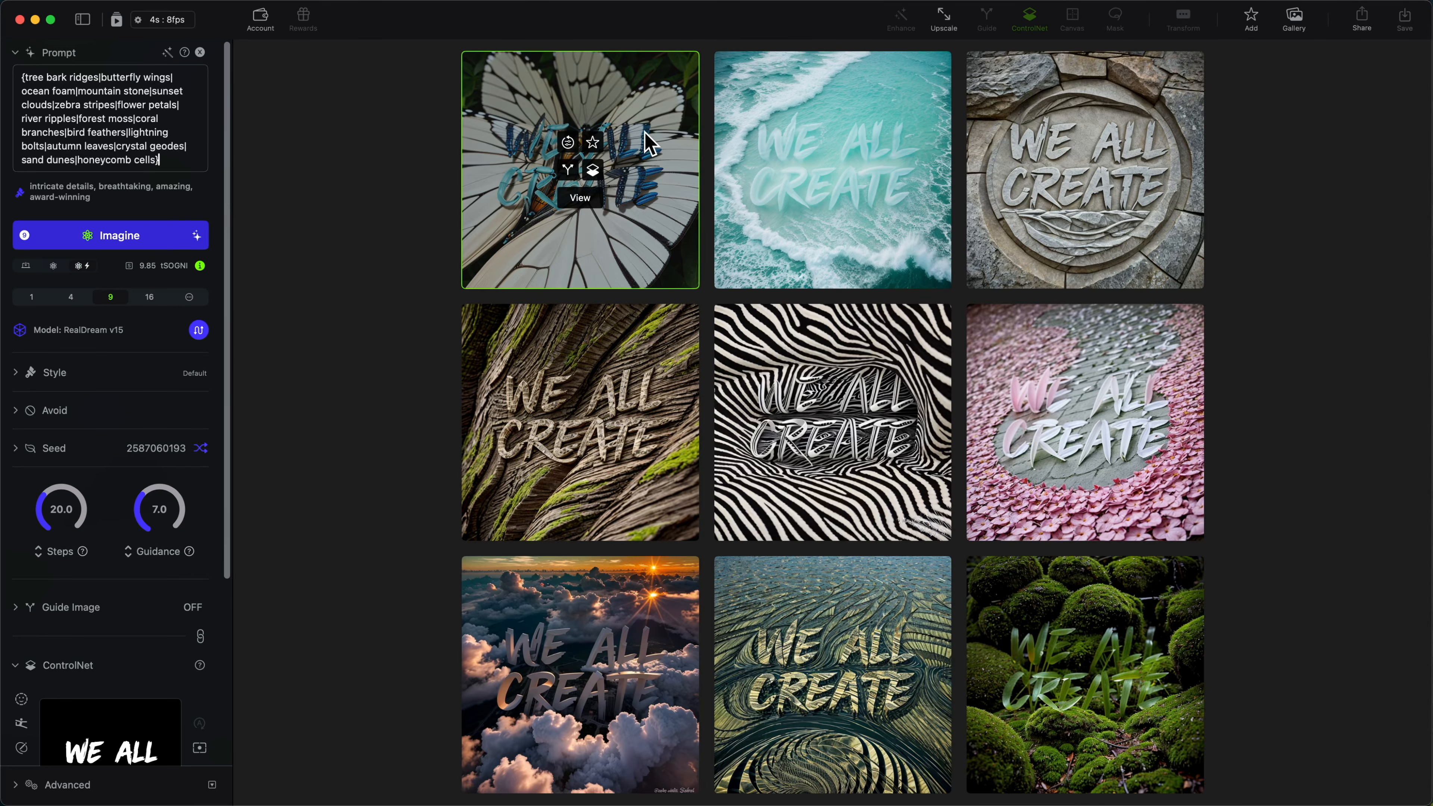
Step: Review the nature-textured results at full size, from the butterfly wings image through to the forest moss image
left_click(639, 247)
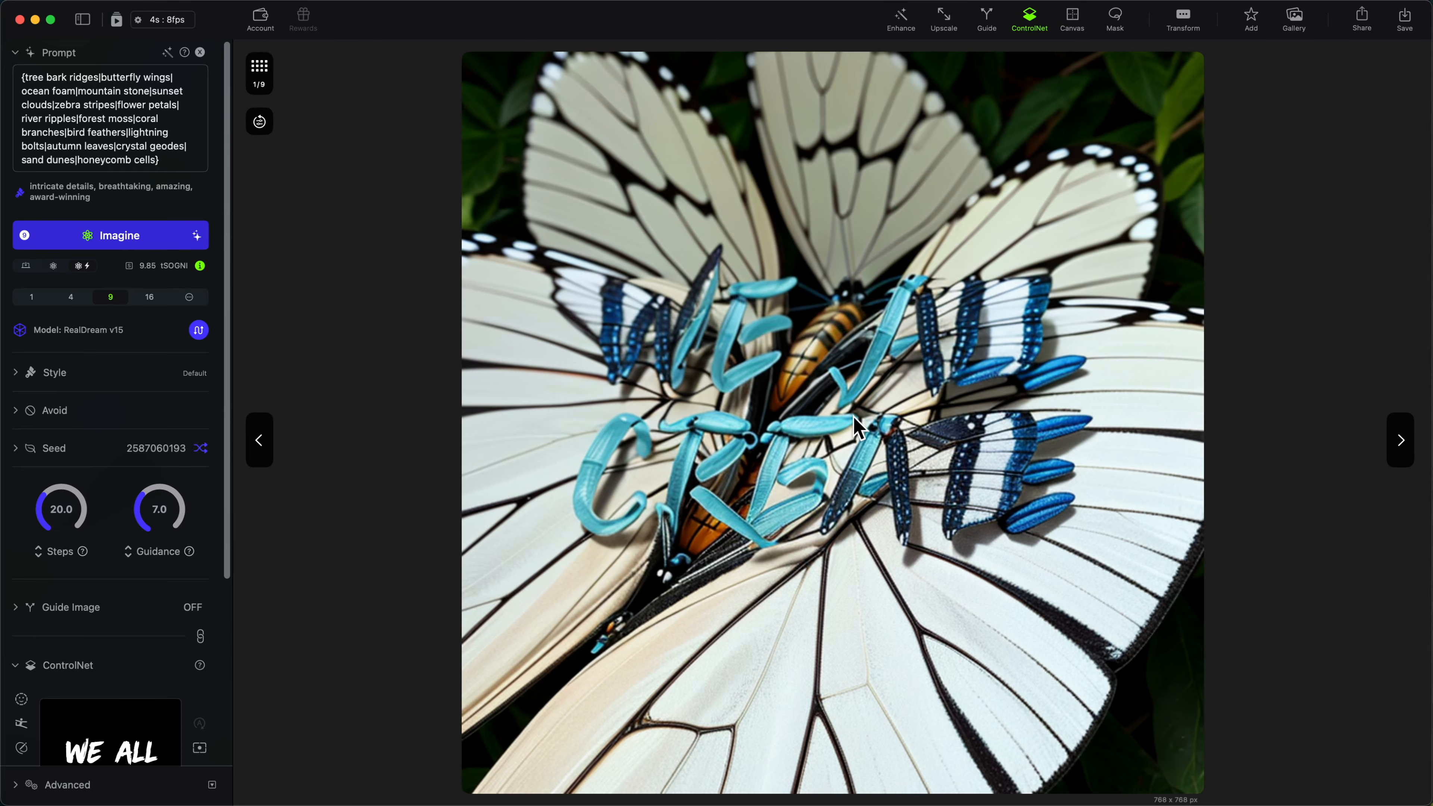
key("Right")
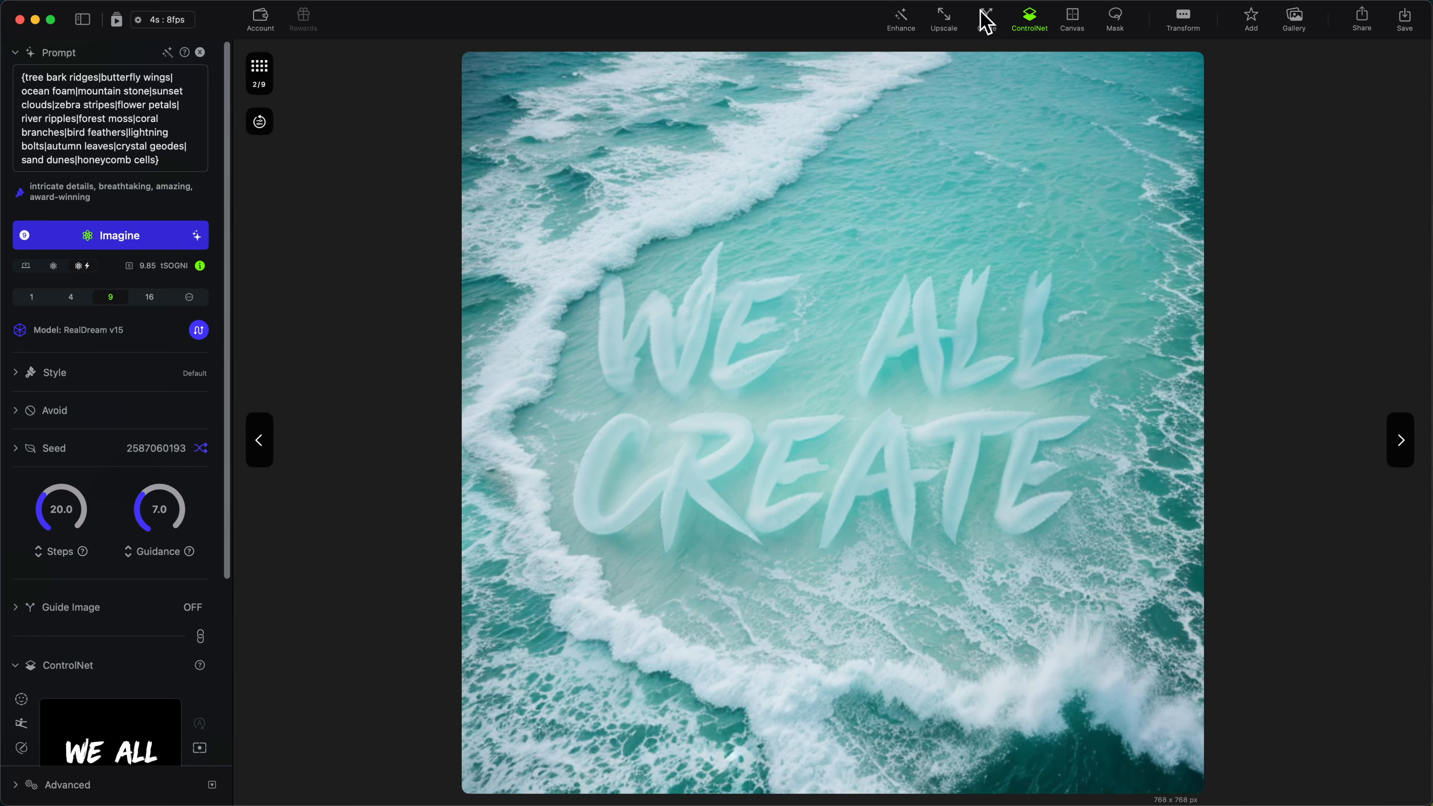
left_click(1251, 21)
key("Right")
key("Right")
left_click(943, 21)
key("Right")
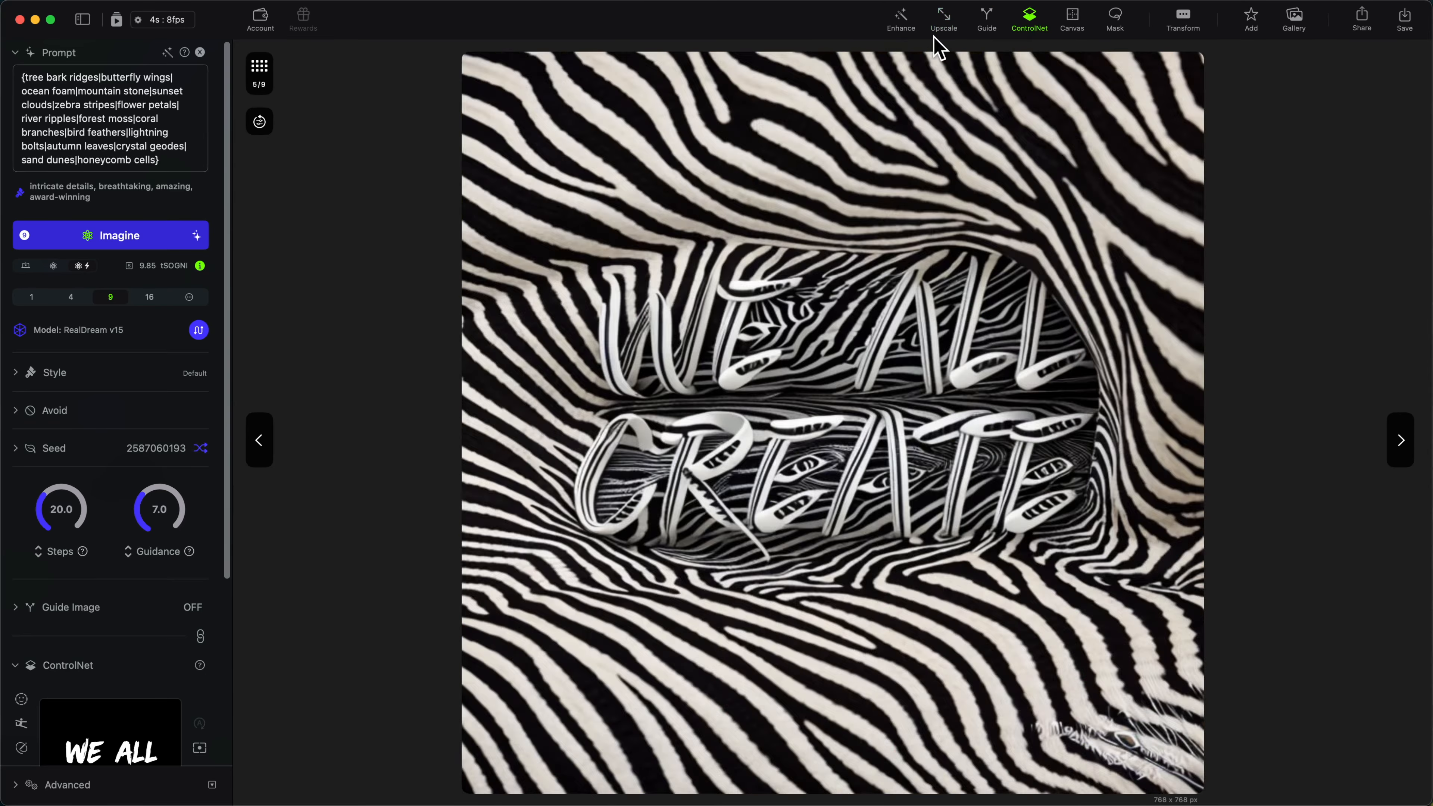
key("Right")
key("Right")
left_click(943, 22)
key("Right")
left_click(943, 21)
key("Right")
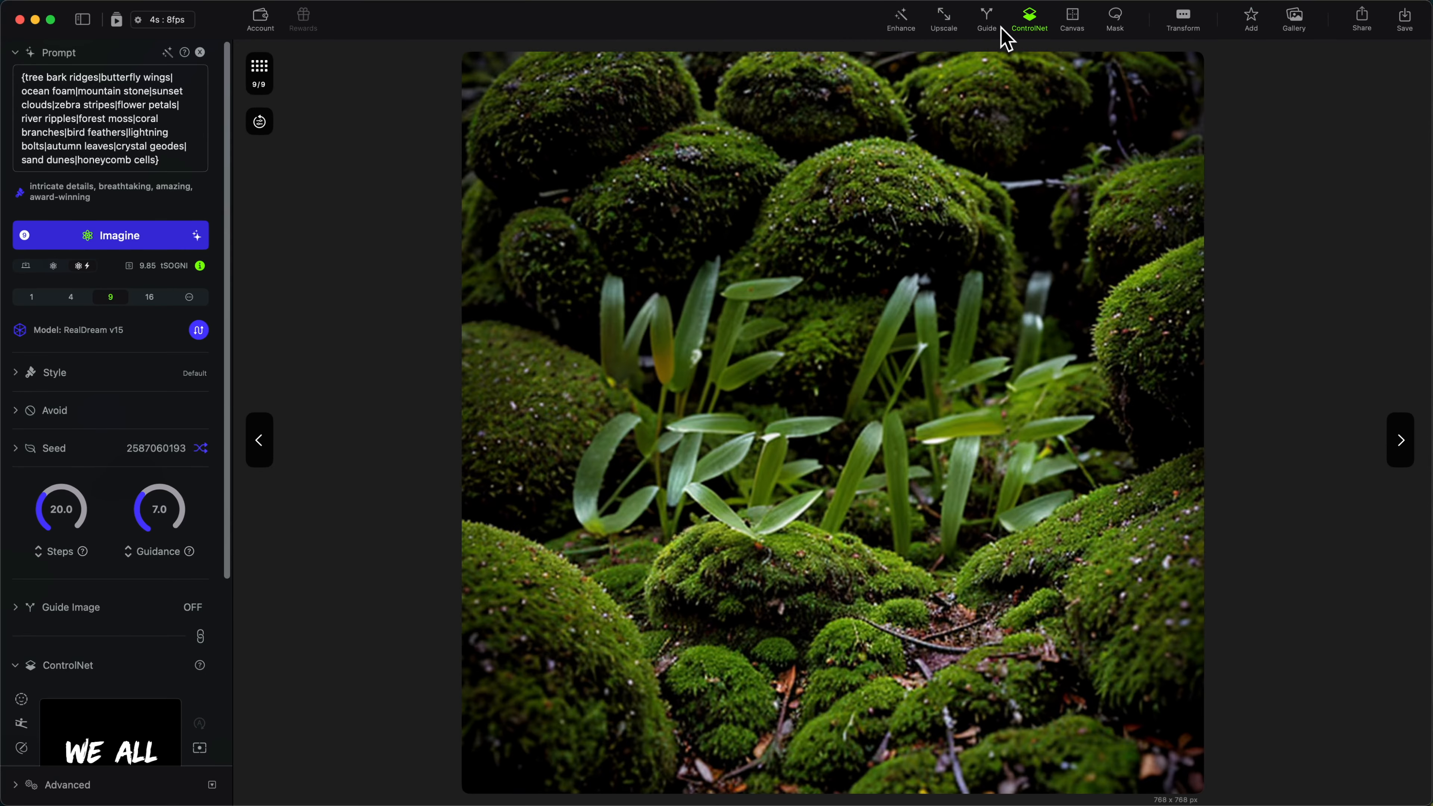
Step: Upscale the forest moss lettering image with Real-ESRGAN and add it to the gallery
left_click(943, 21)
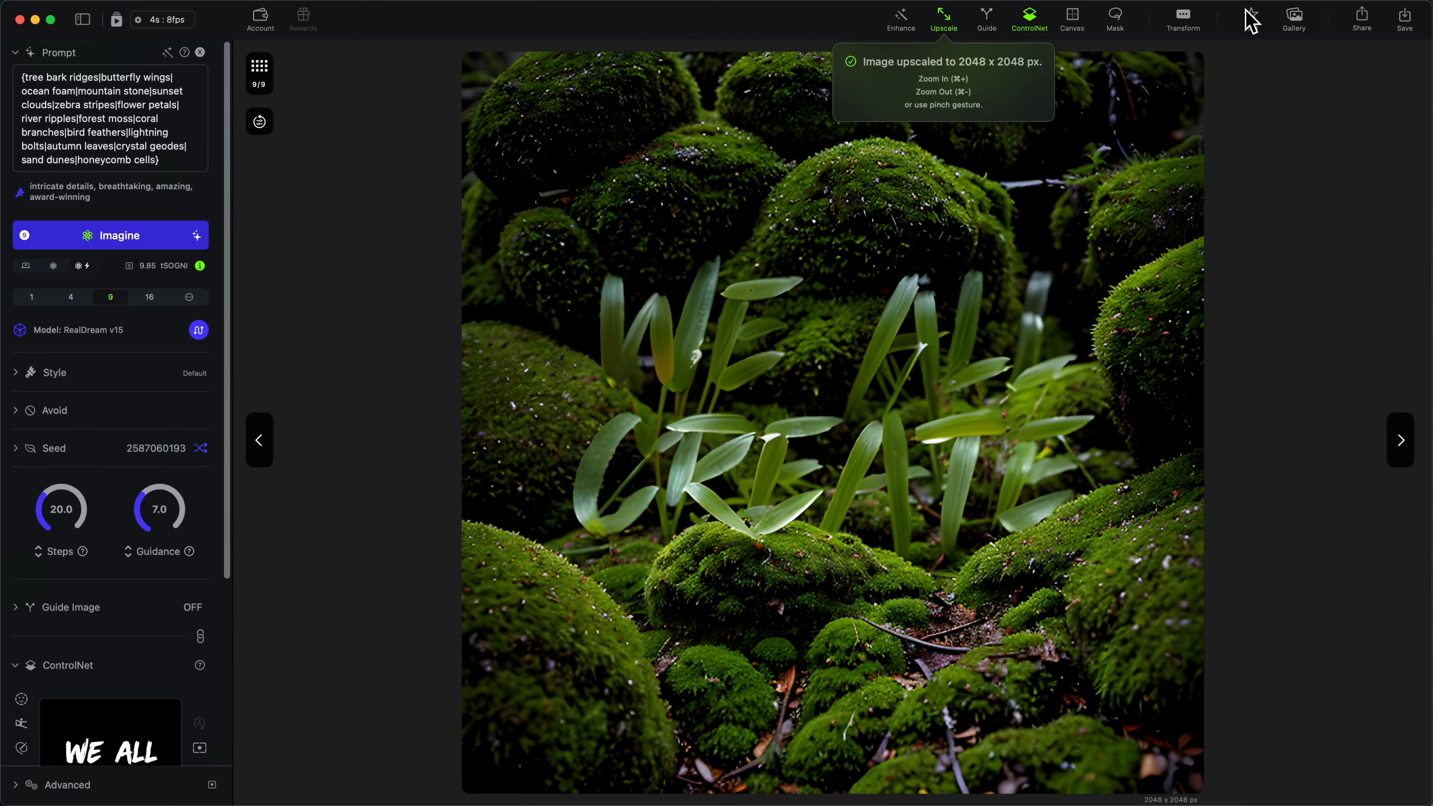
left_click(1250, 22)
key("Right")
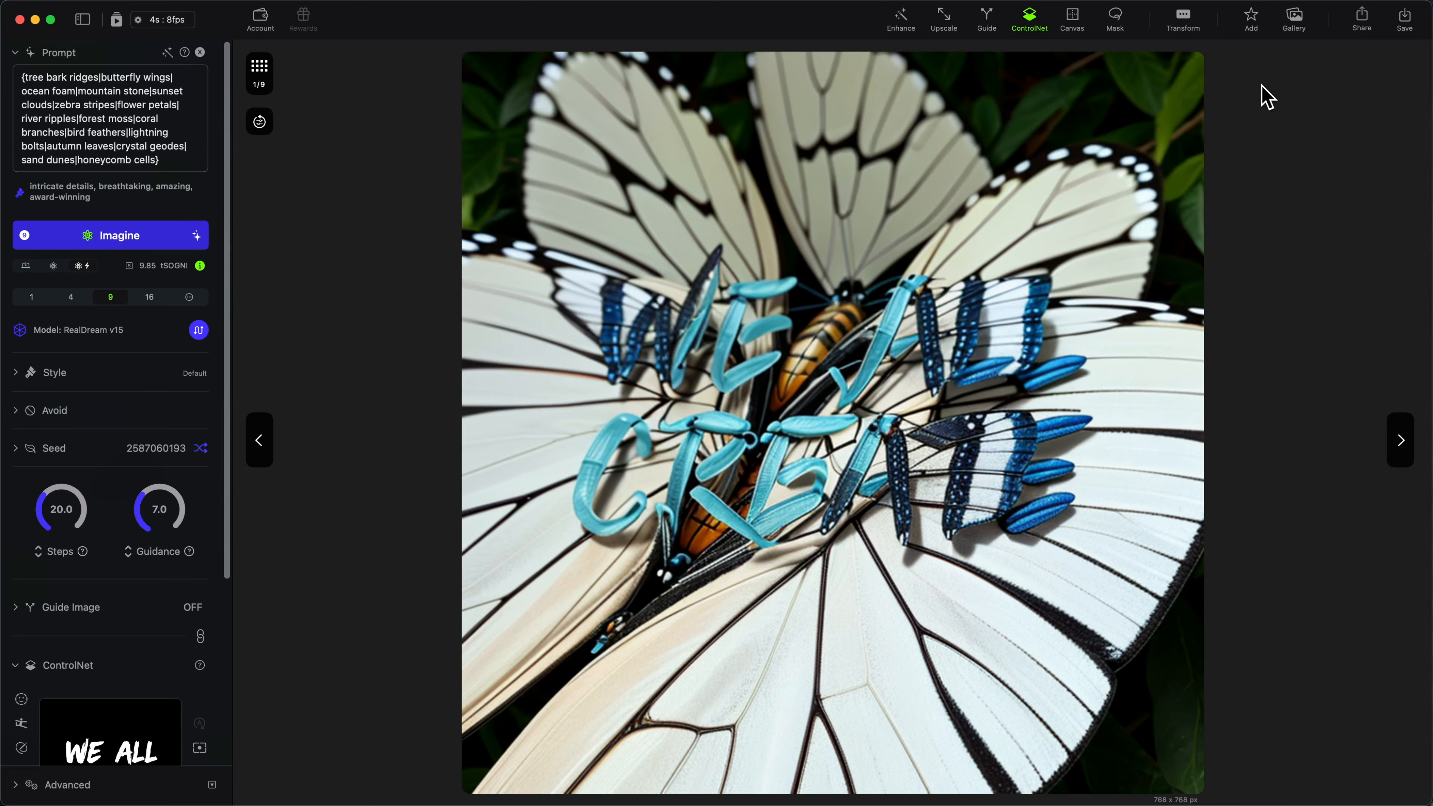
Step: Select the "WE ALL CREATE" lettering variations in the gallery and combine them into one group
left_click(1295, 23)
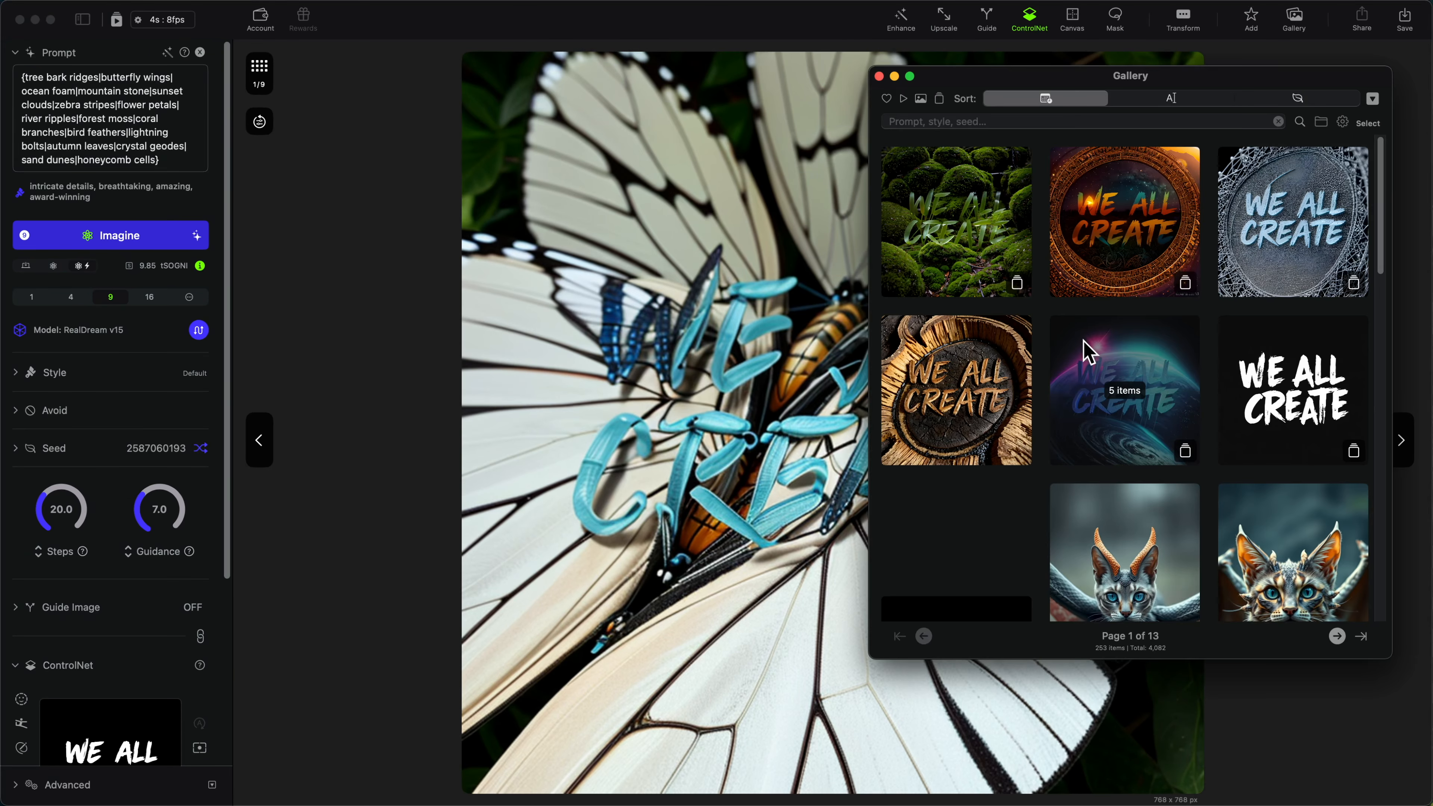
left_click(1368, 125)
left_click(1372, 158)
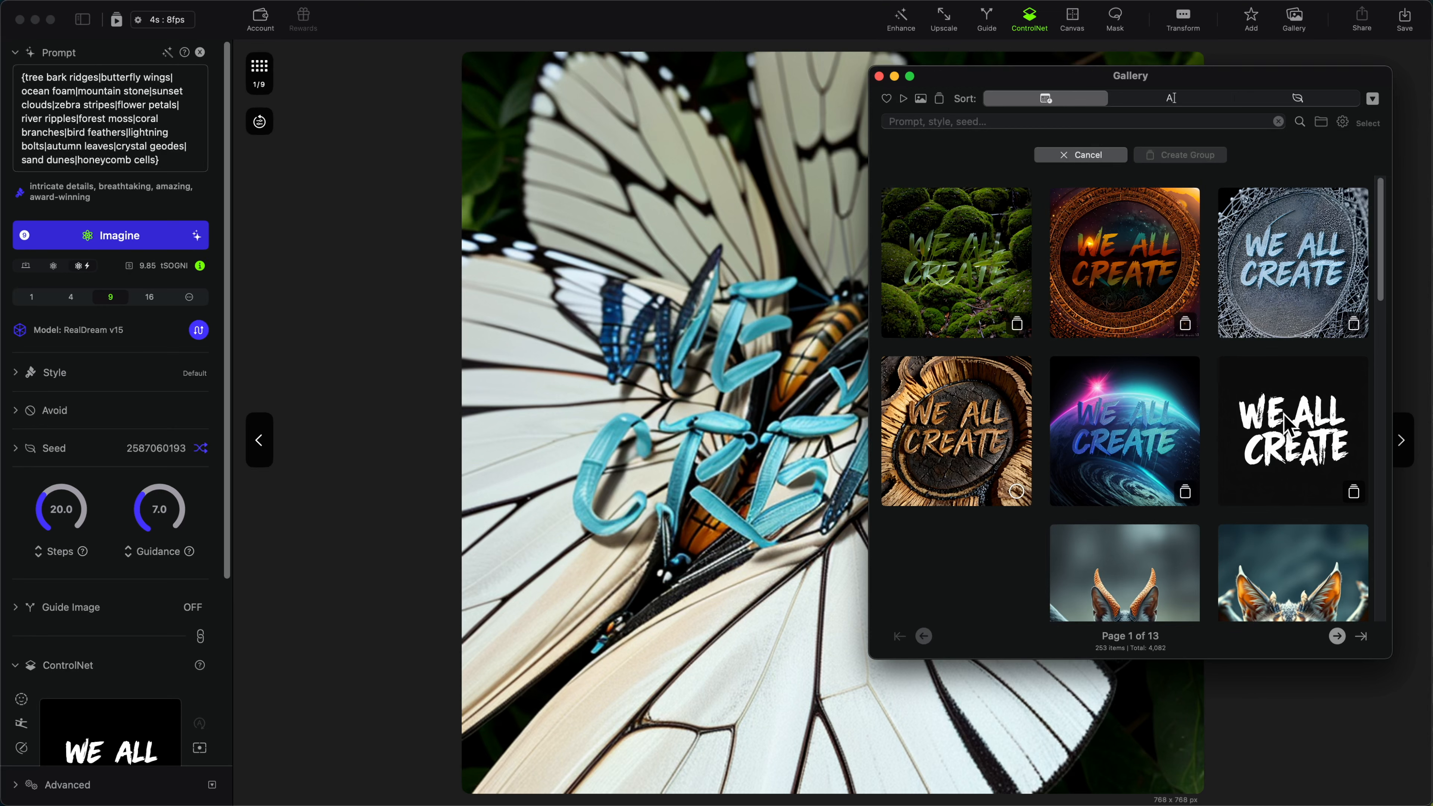
left_click(1151, 449)
left_click(957, 426)
left_click(1003, 237)
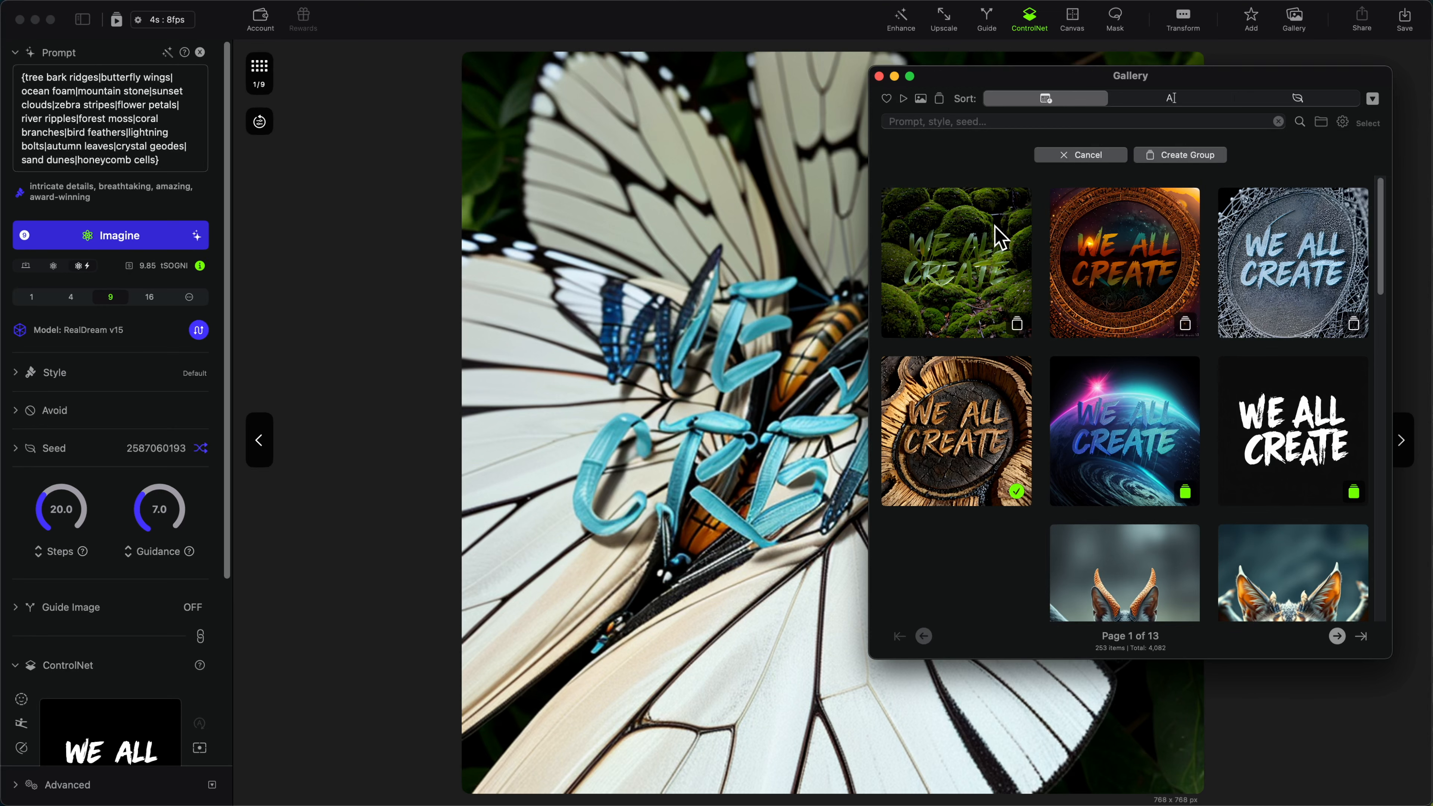
left_click(1137, 270)
left_click(1179, 157)
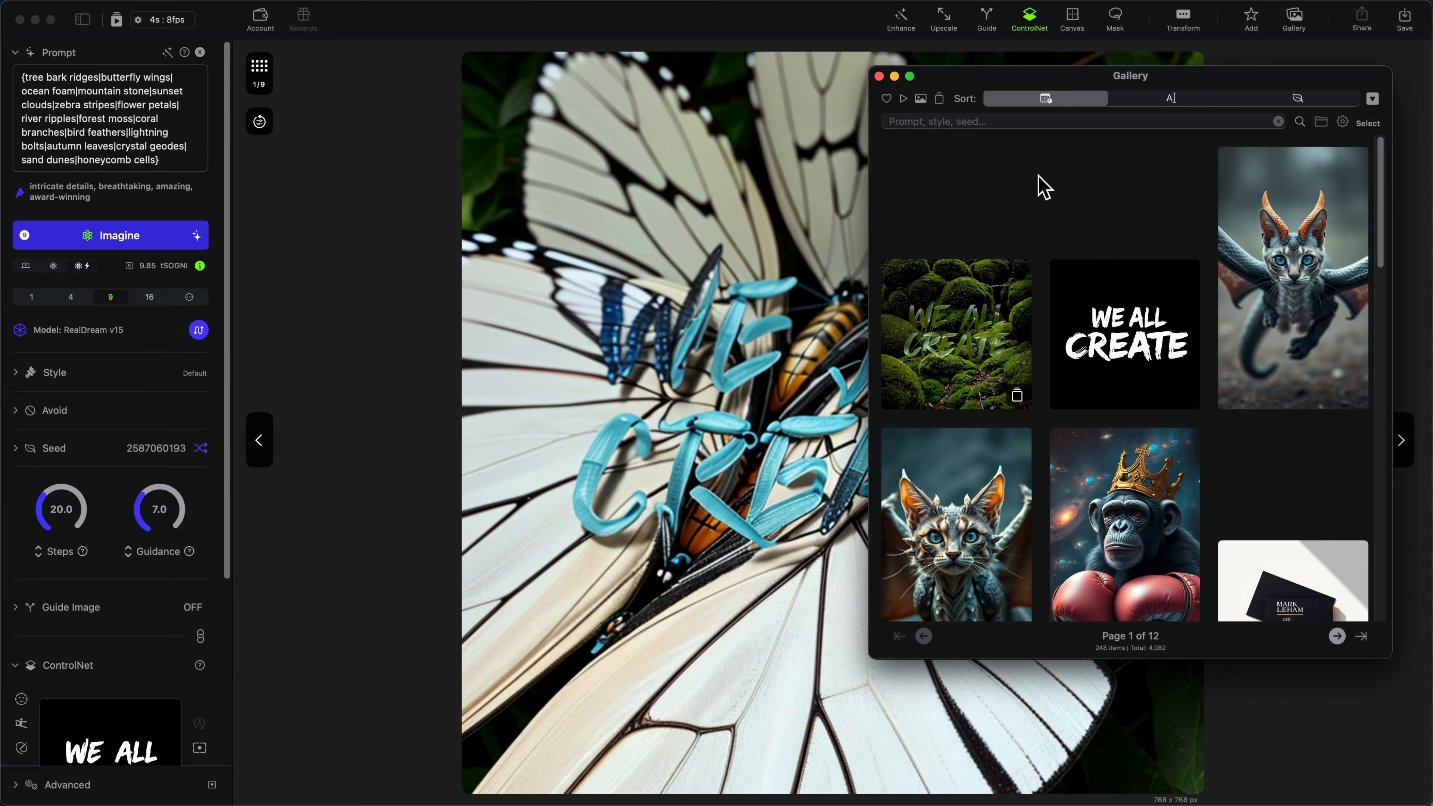
Step: Open the "WE ALL CREATE" group in the gallery and save a copy of its forest moss image
left_click(978, 287)
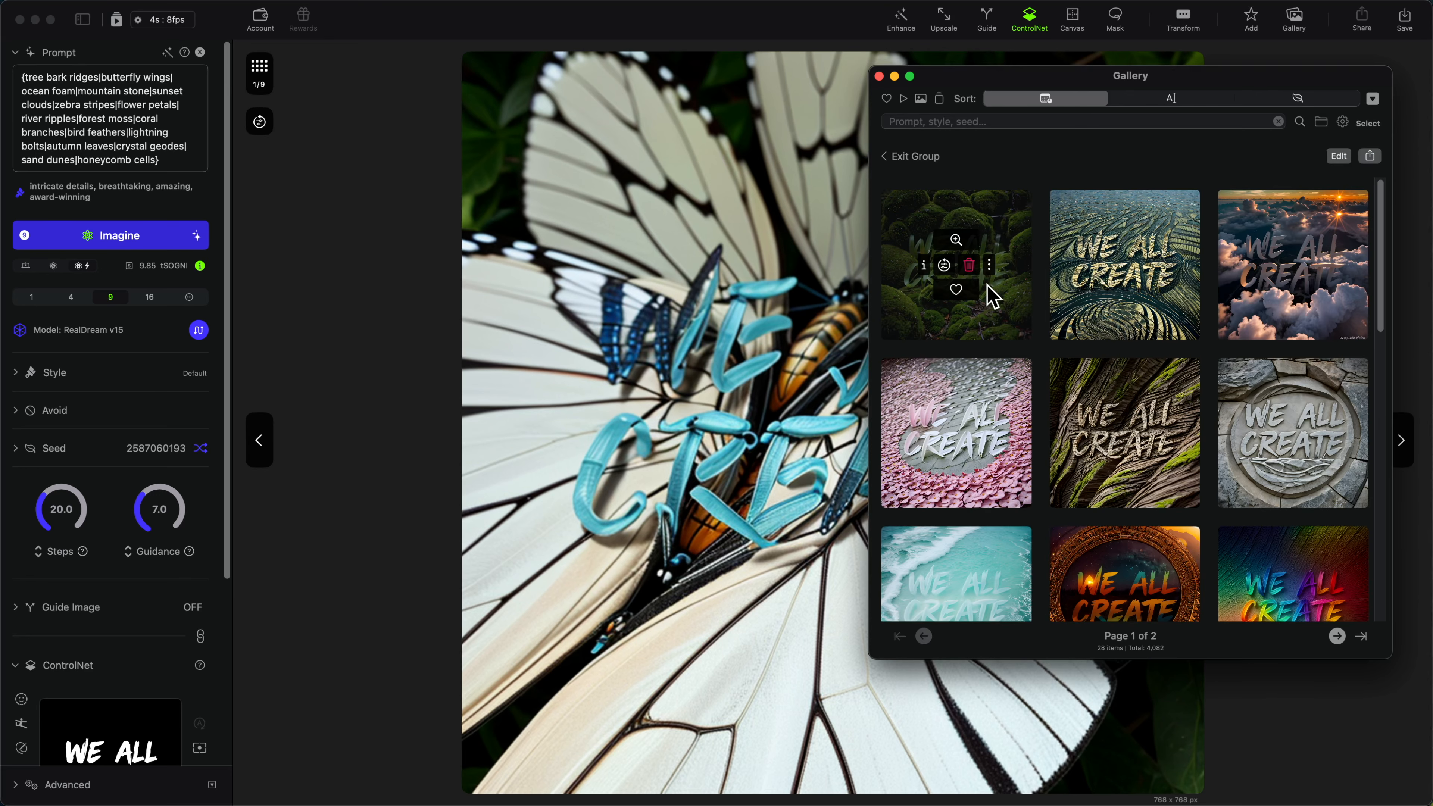
right_click(994, 314)
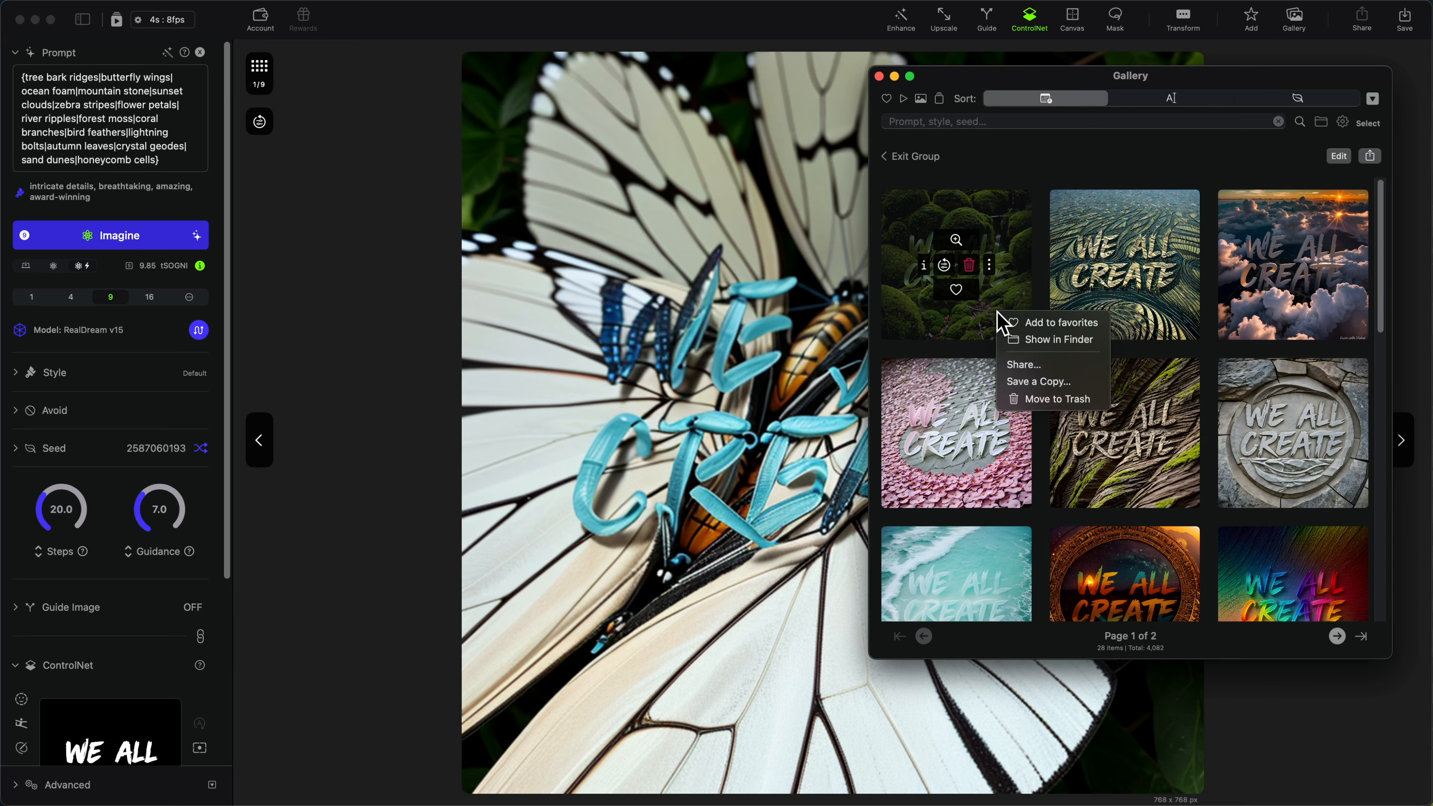
left_click(1043, 382)
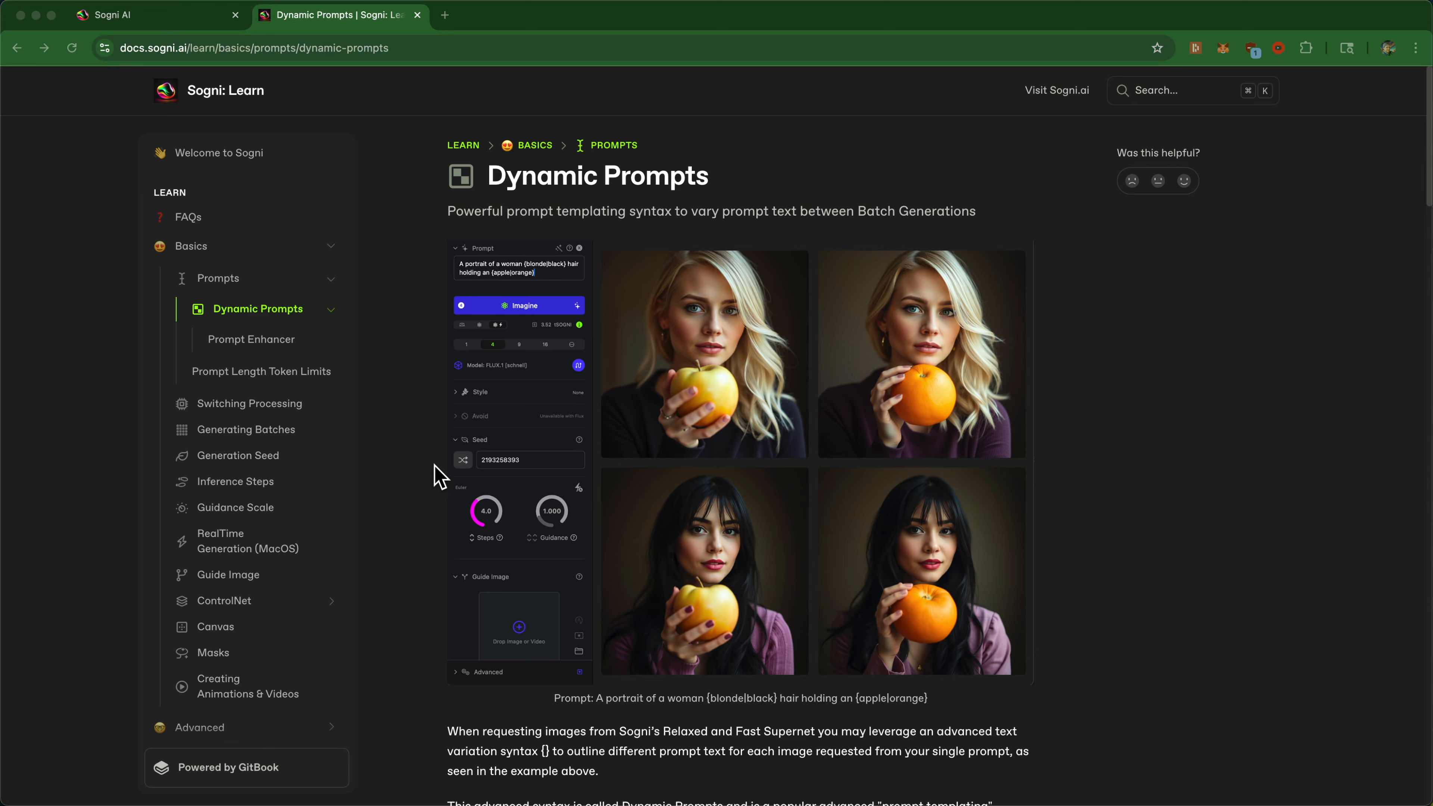
Step: In the browser's Sogni documentation on Dynamic Prompts, enlarge the example image to examine its prompt syntax and four variations, and close the enlarged view
left_click(549, 392)
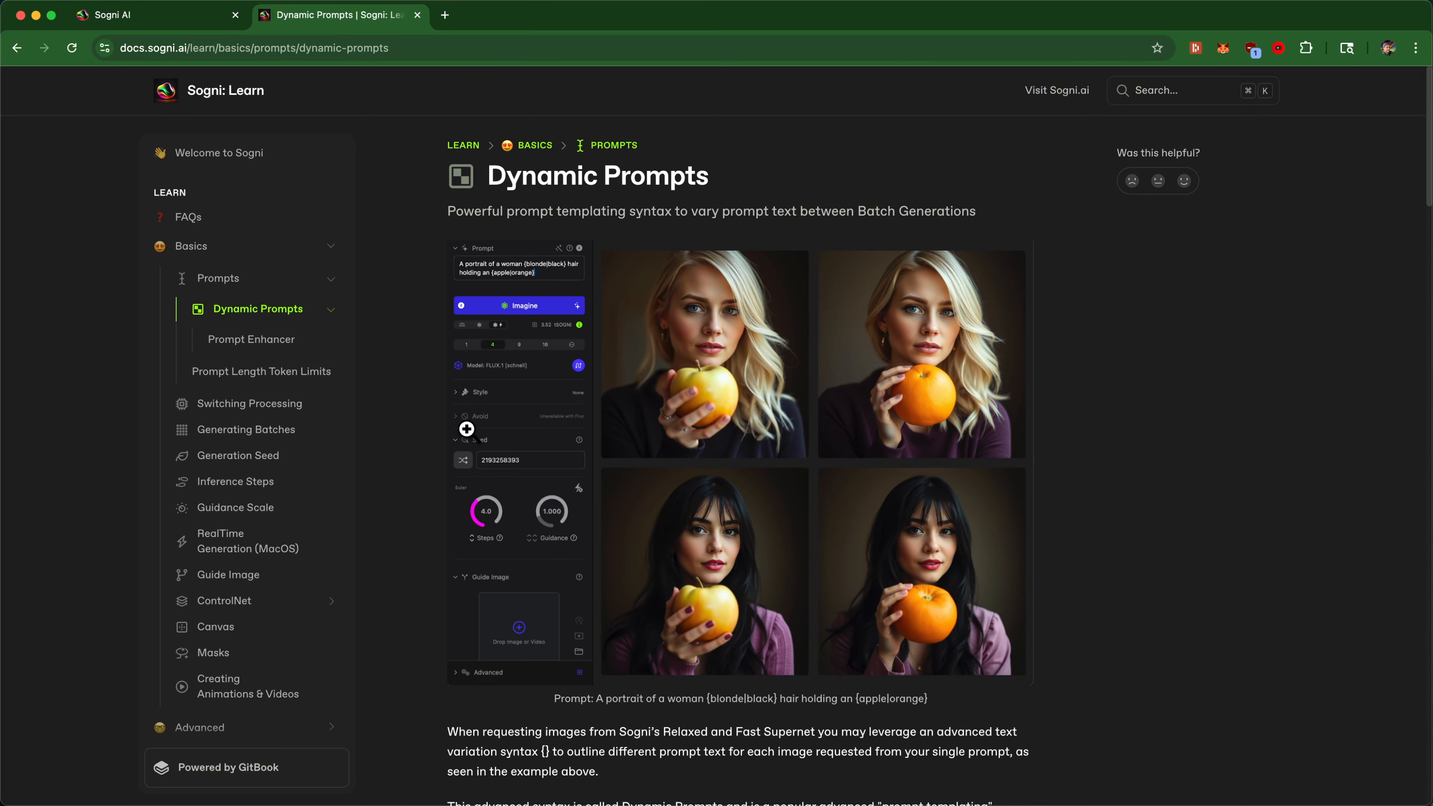
left_click(610, 365)
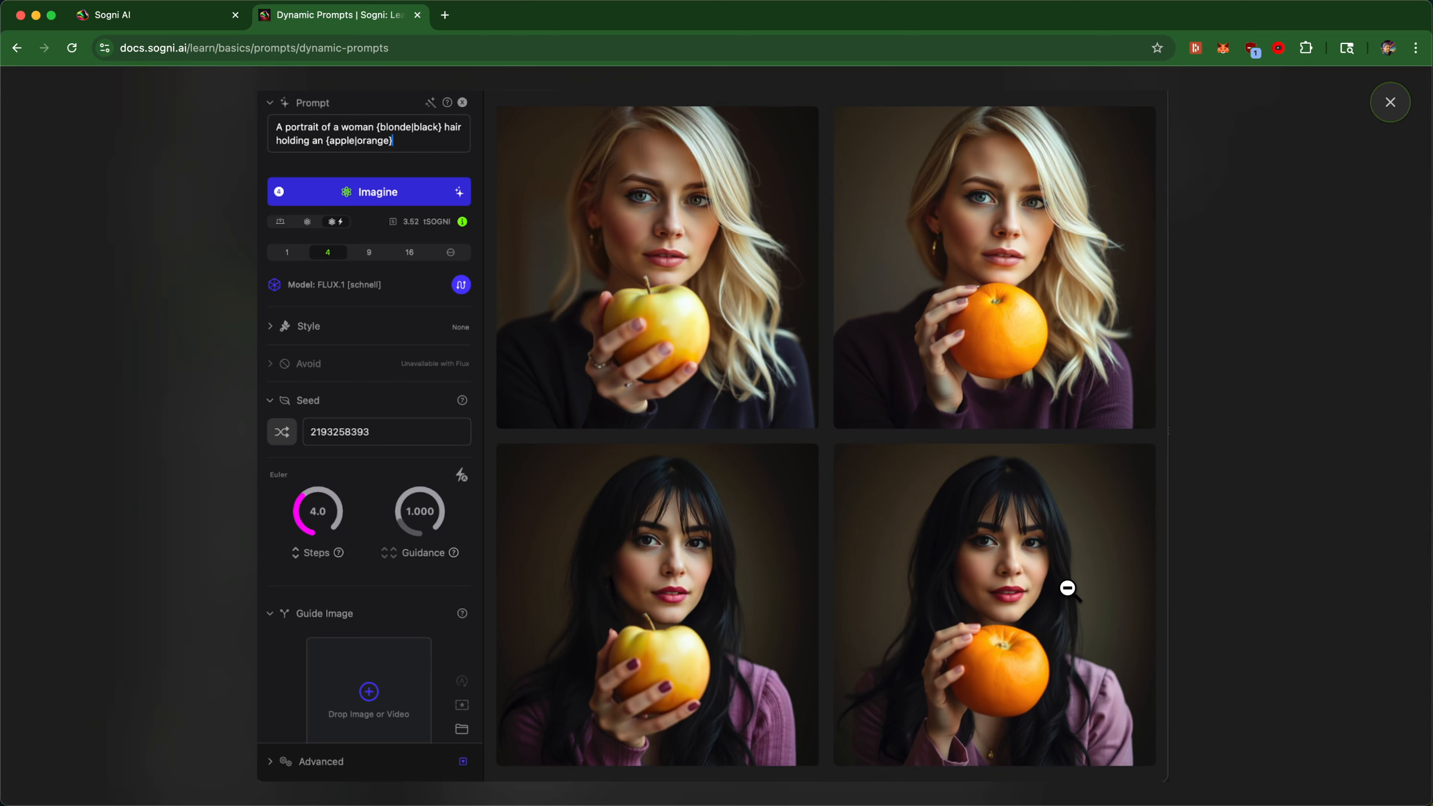
left_click(1323, 297)
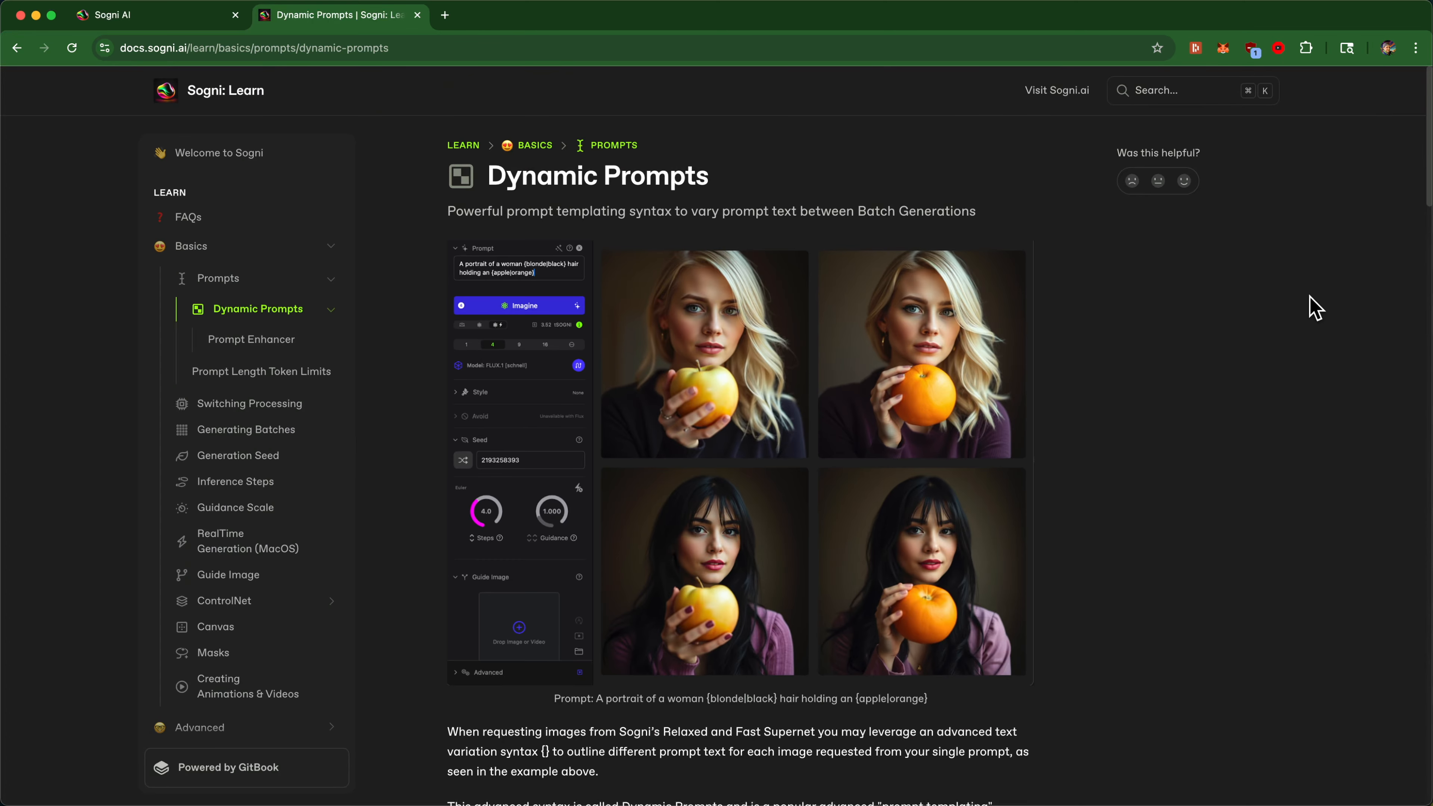